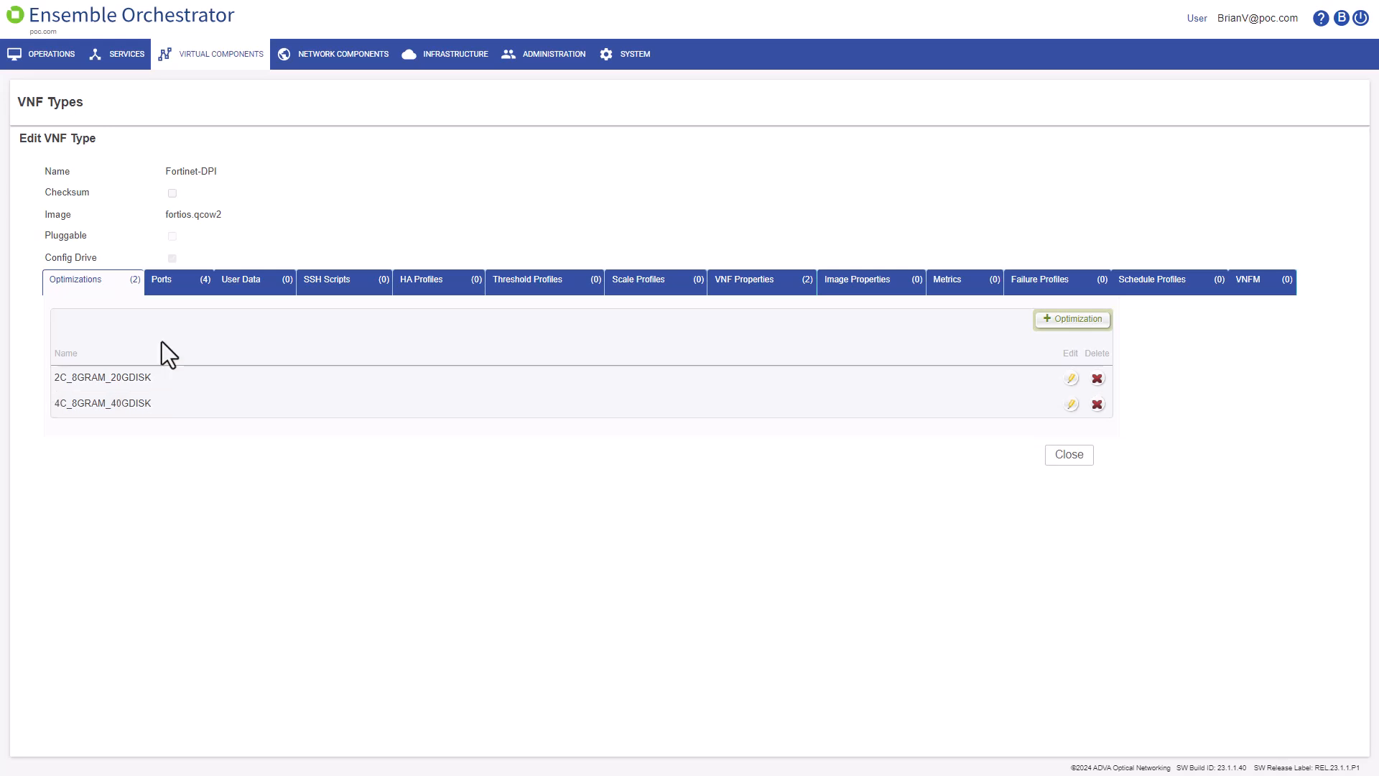
Step: Show the Fortinet-DPI VNF type's ports list with Port1 through Port4
left_click(180, 282)
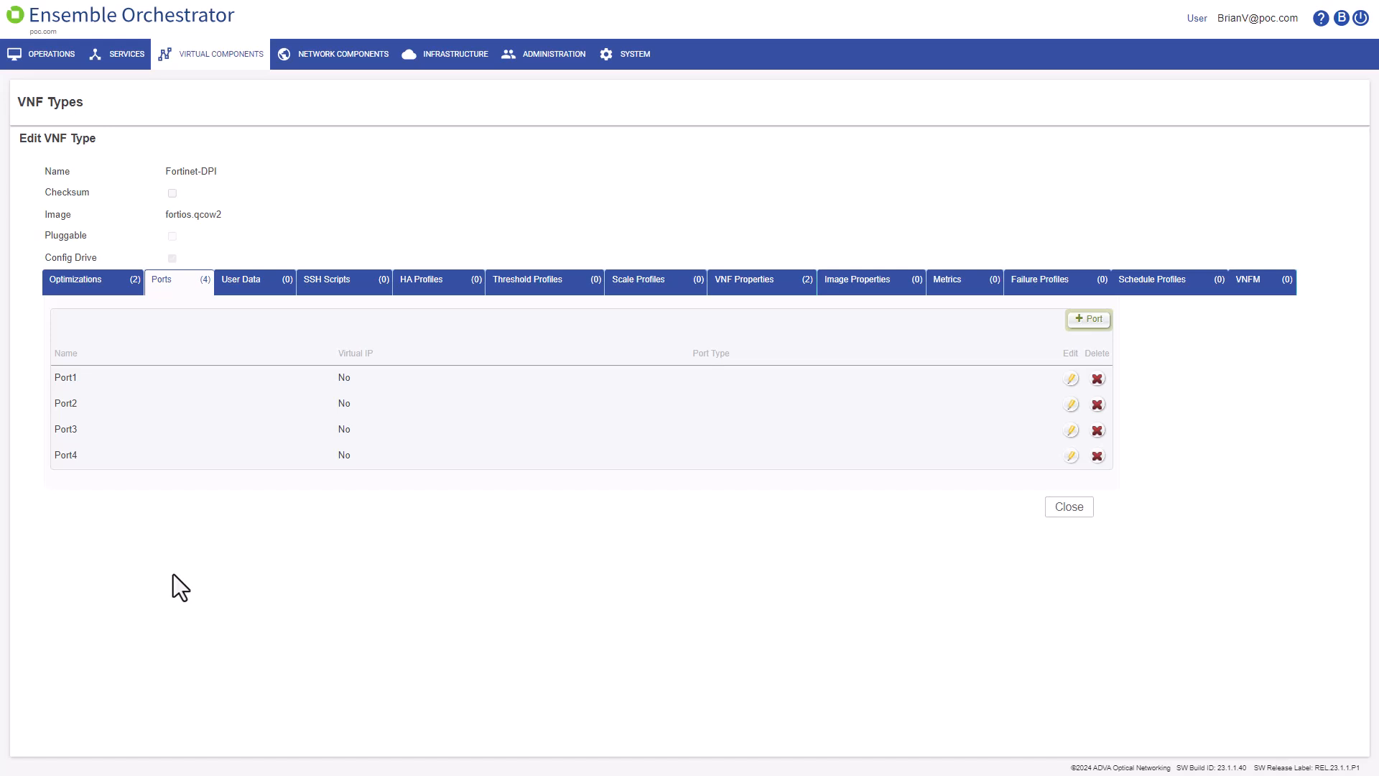
Step: Switch to Fortinet-DPI's User Data tab, which lists no entries yet
left_click(248, 287)
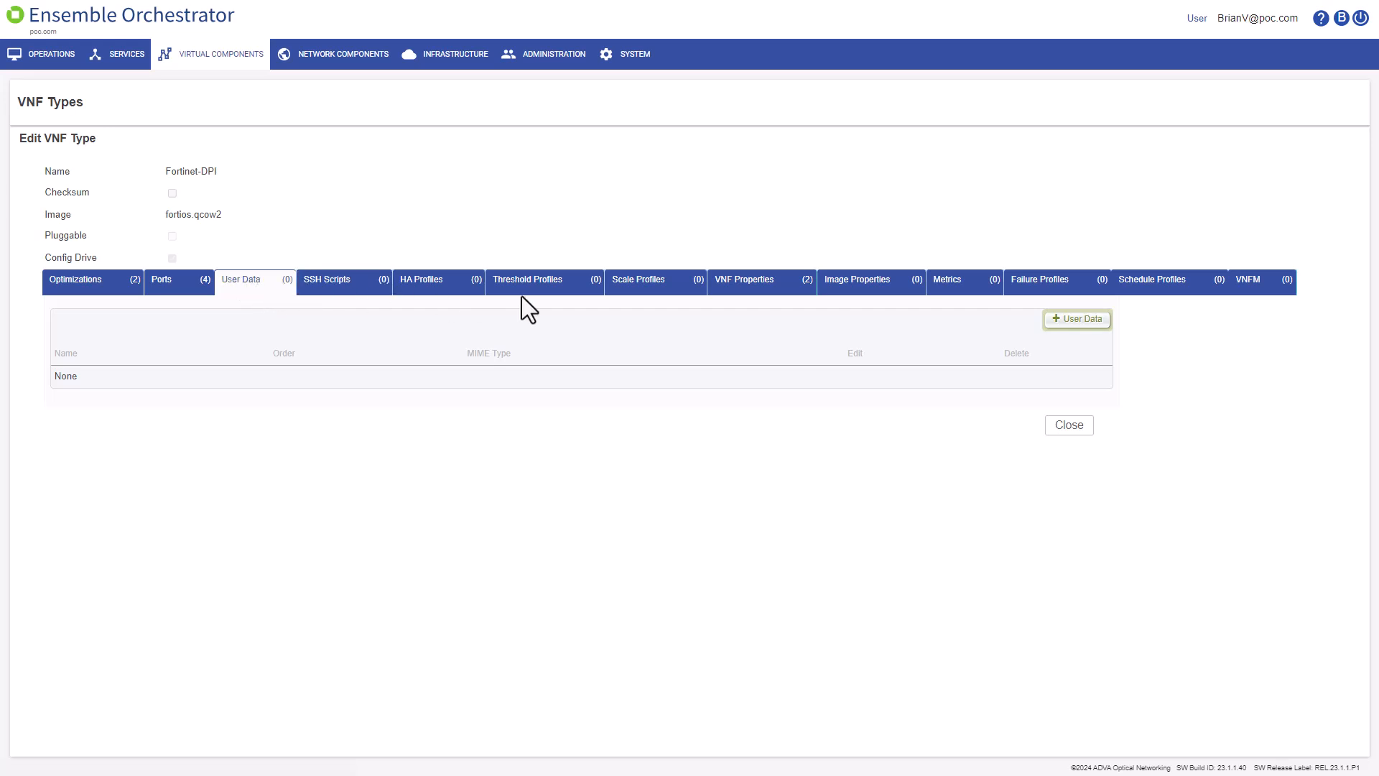
Step: Start a user data entry named Inital_fortigate_uc1 with execution order 1 and MIME type None
left_click(1071, 325)
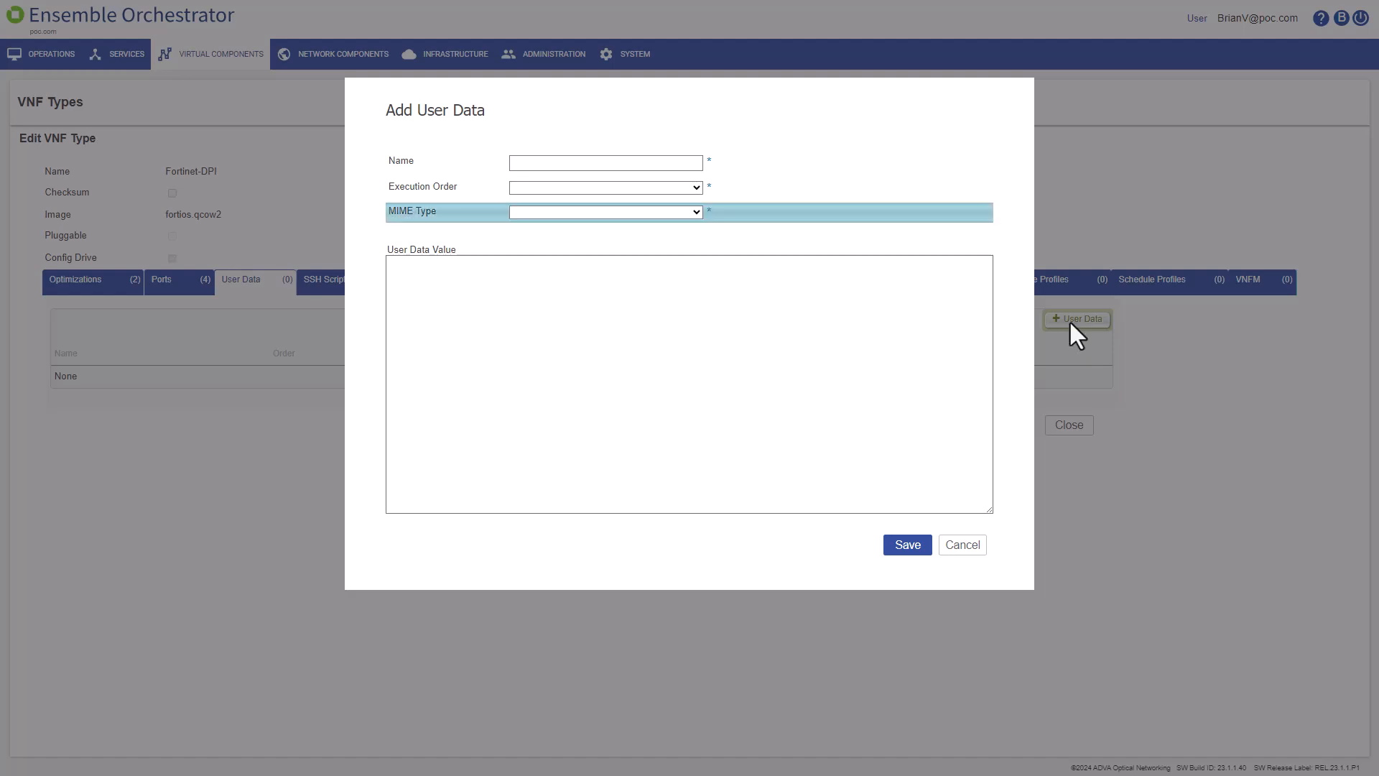
left_click(574, 163)
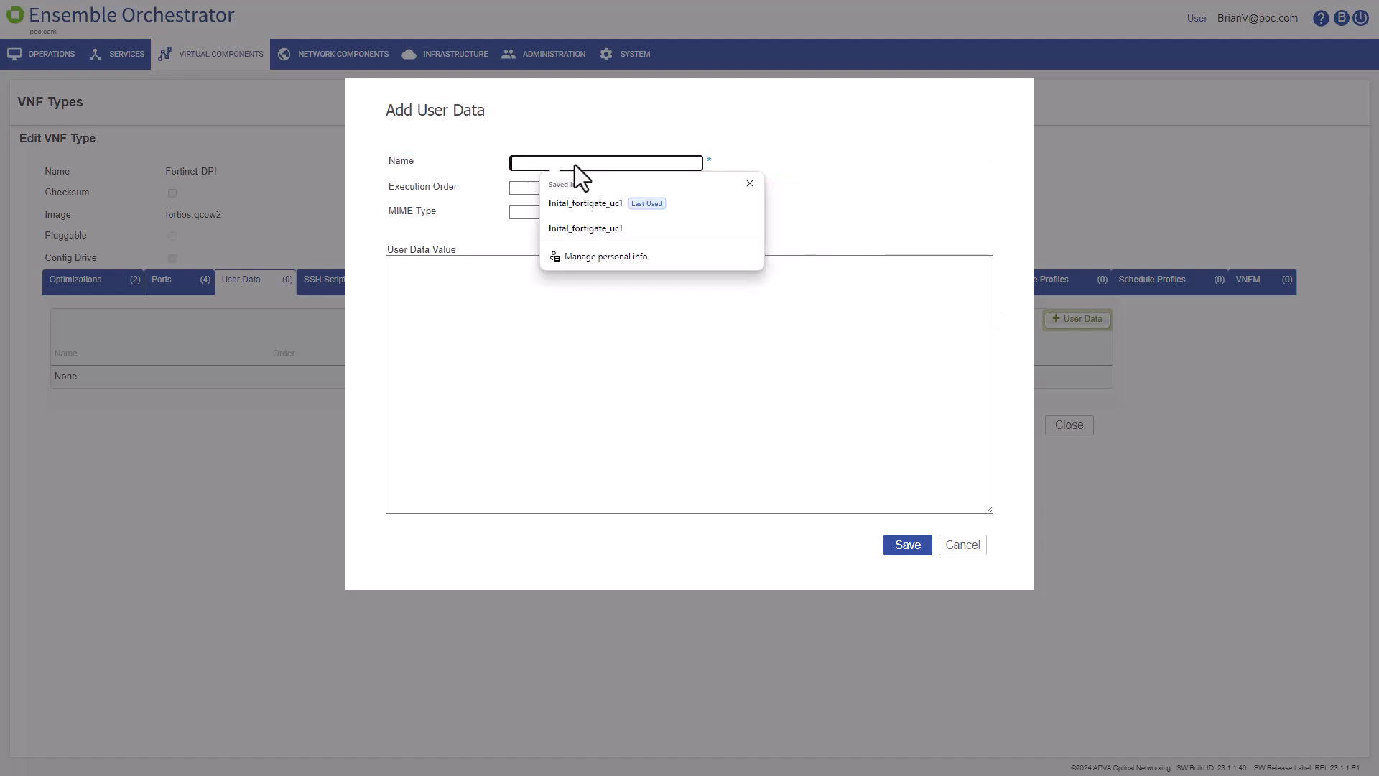
left_click(572, 210)
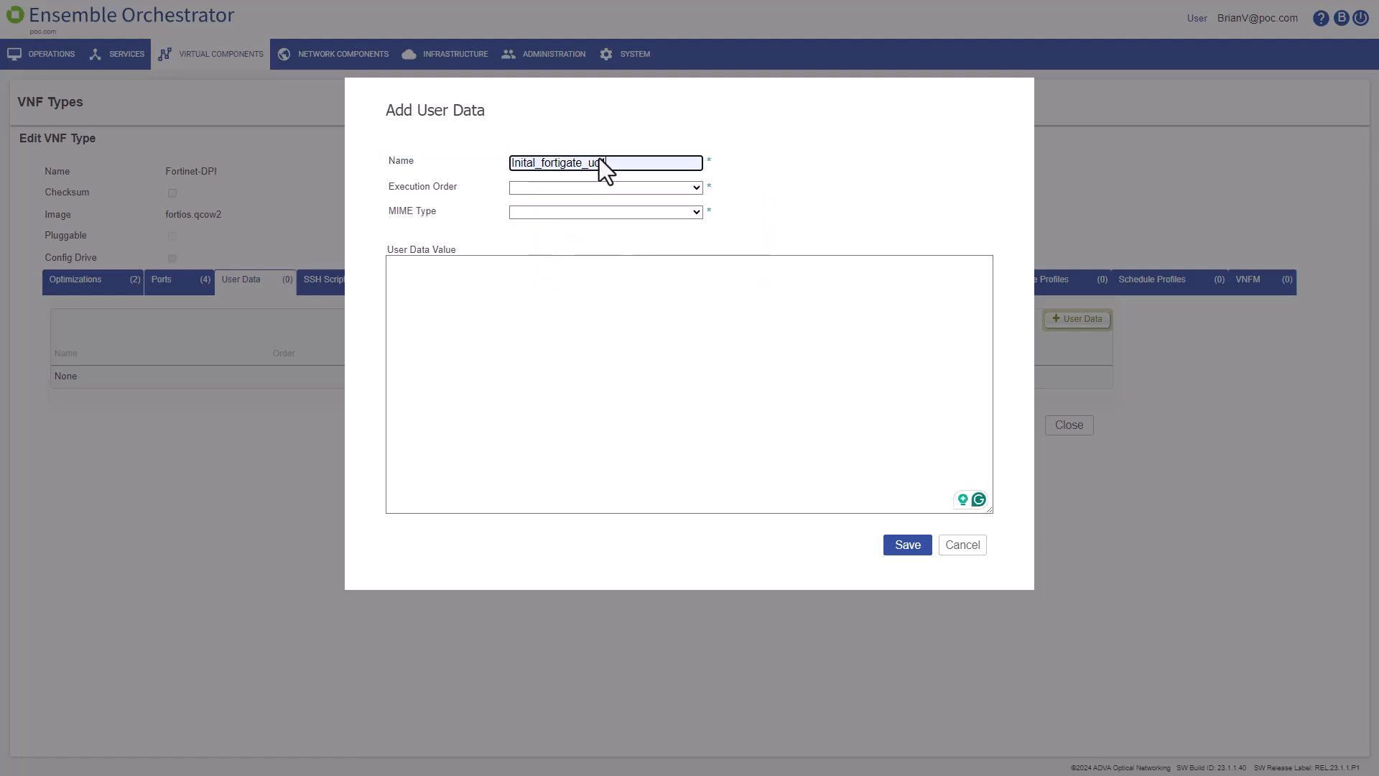
left_click(692, 191)
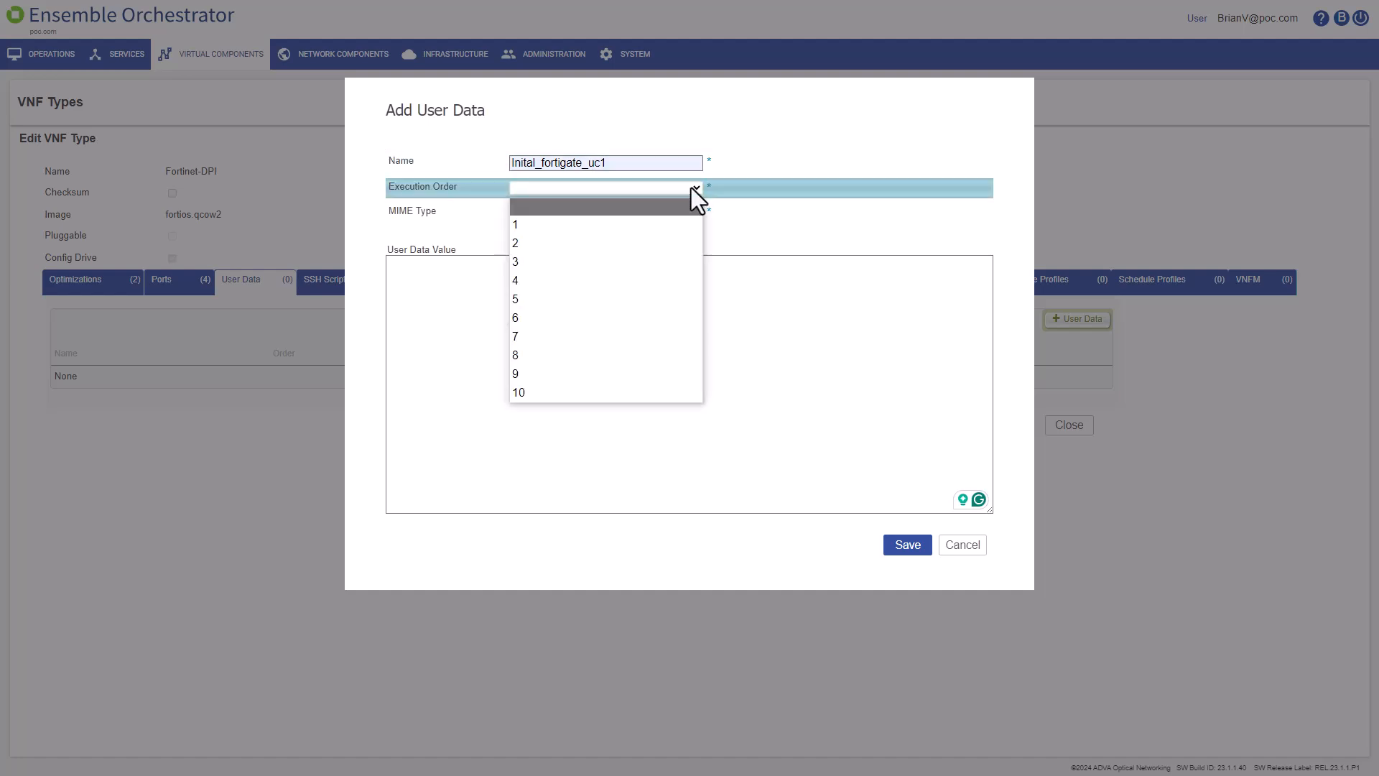
left_click(676, 226)
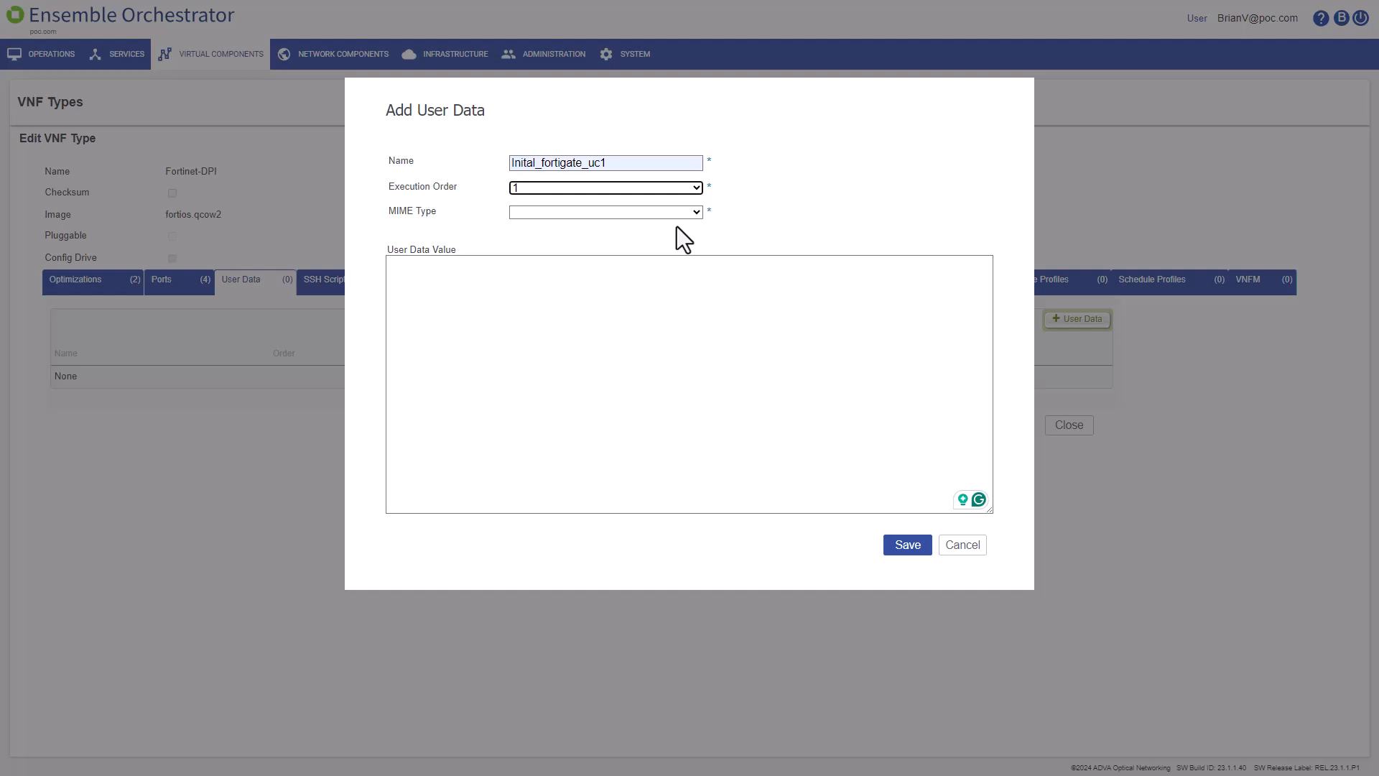
left_click(696, 213)
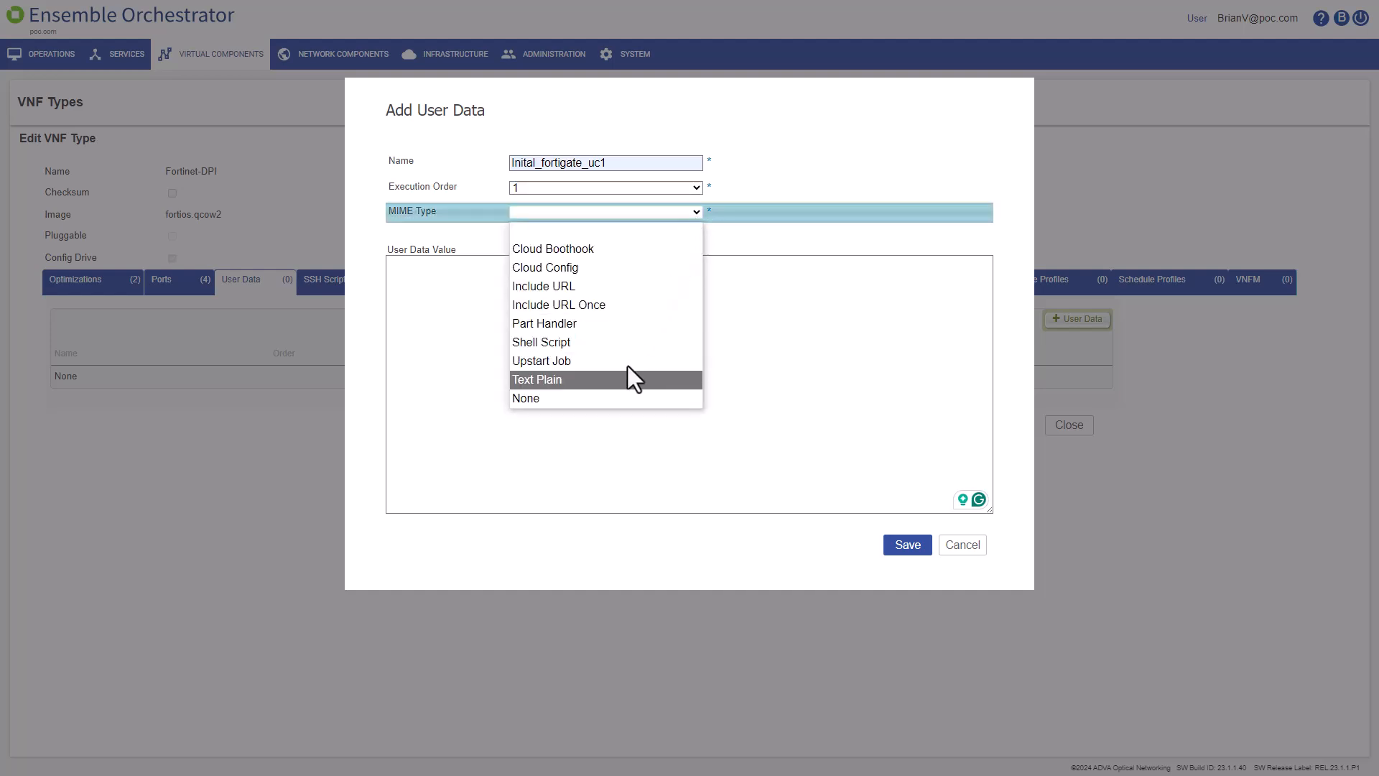
left_click(615, 397)
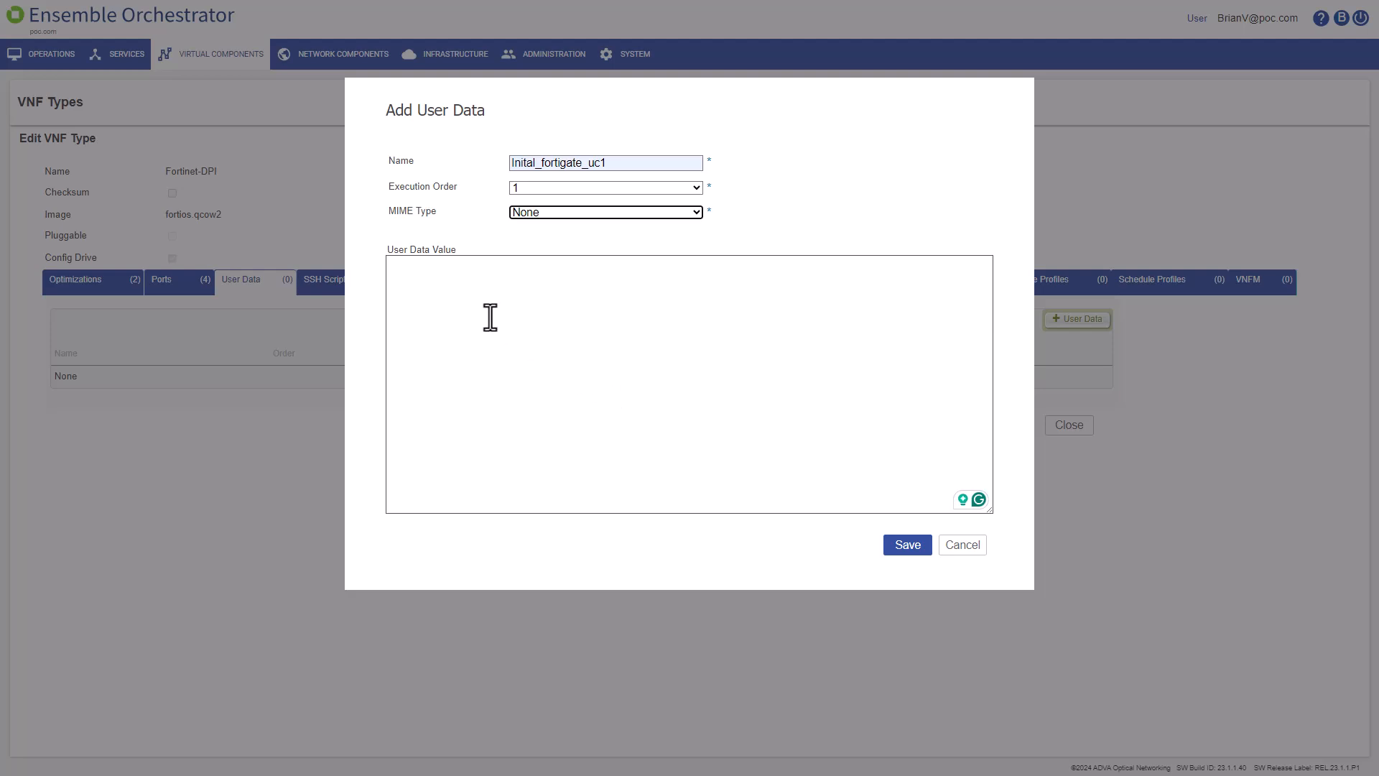
Step: Paste the FortiGate configuration script into the User Data Value box and scroll back to the top
left_click(413, 269)
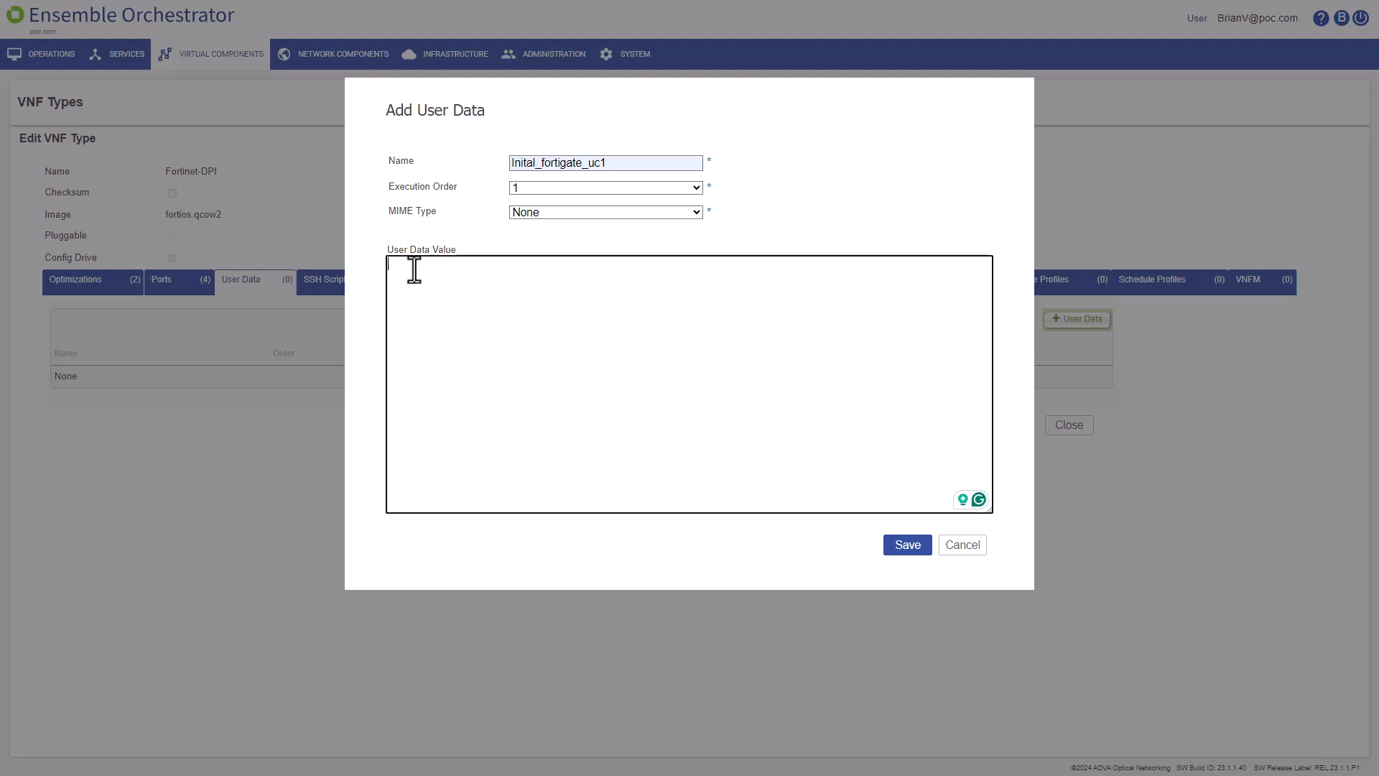
key("ctrl+v")
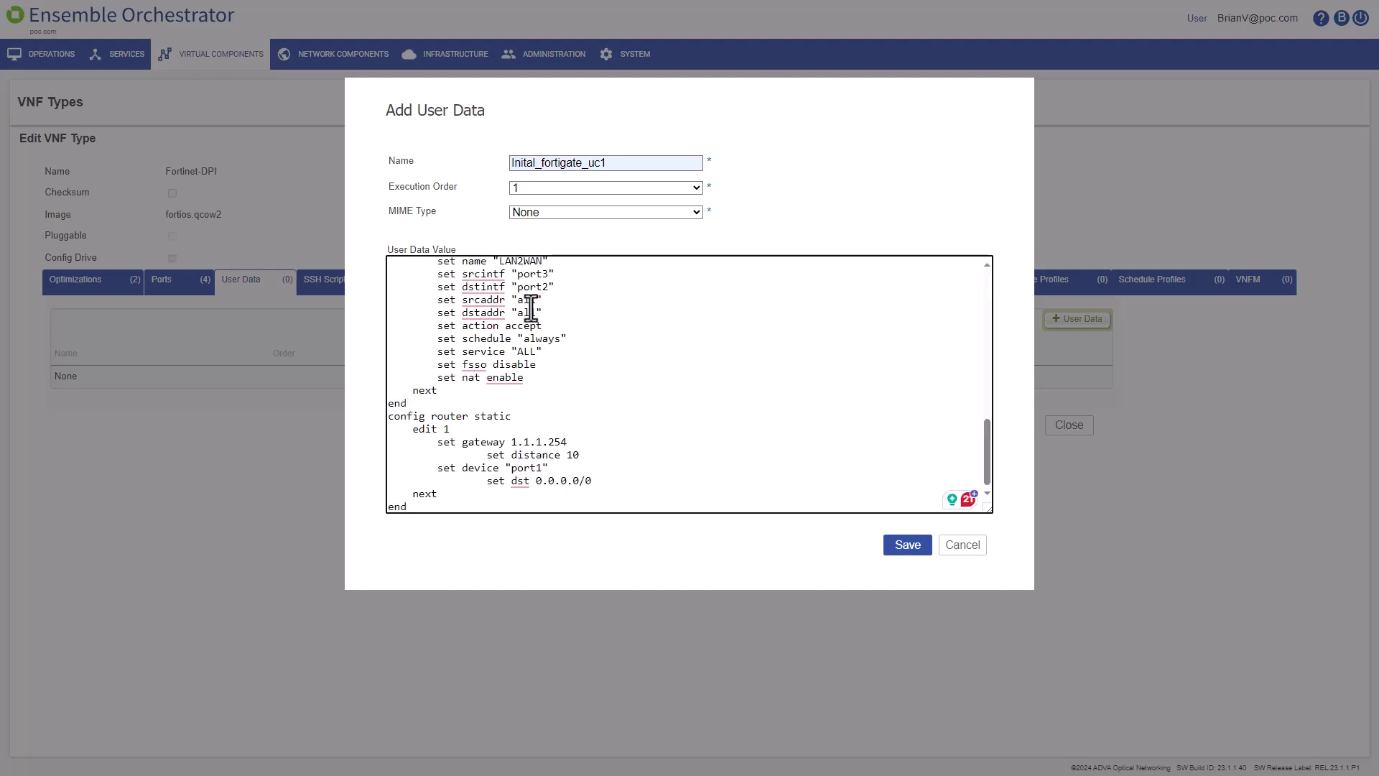
left_click_drag(989, 459, 1011, 349)
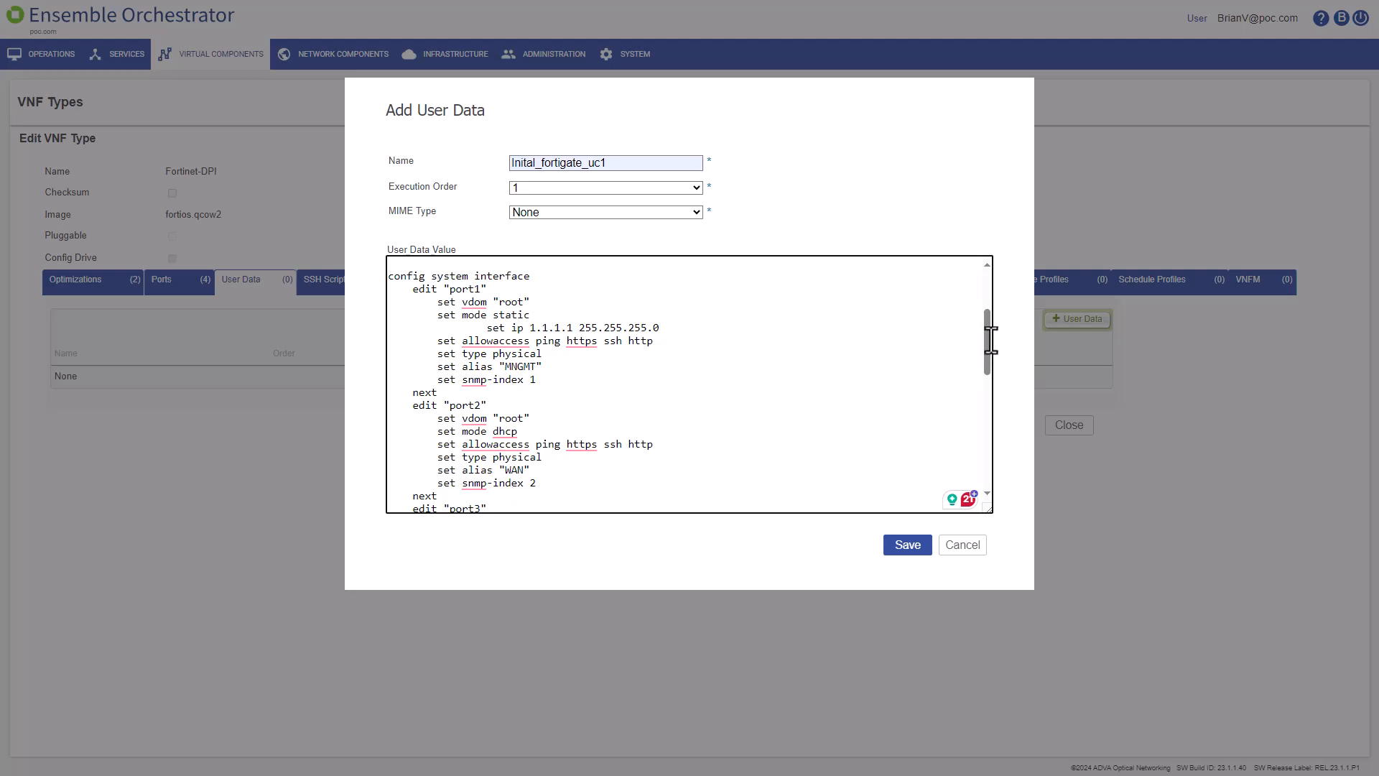
left_click_drag(989, 338, 998, 283)
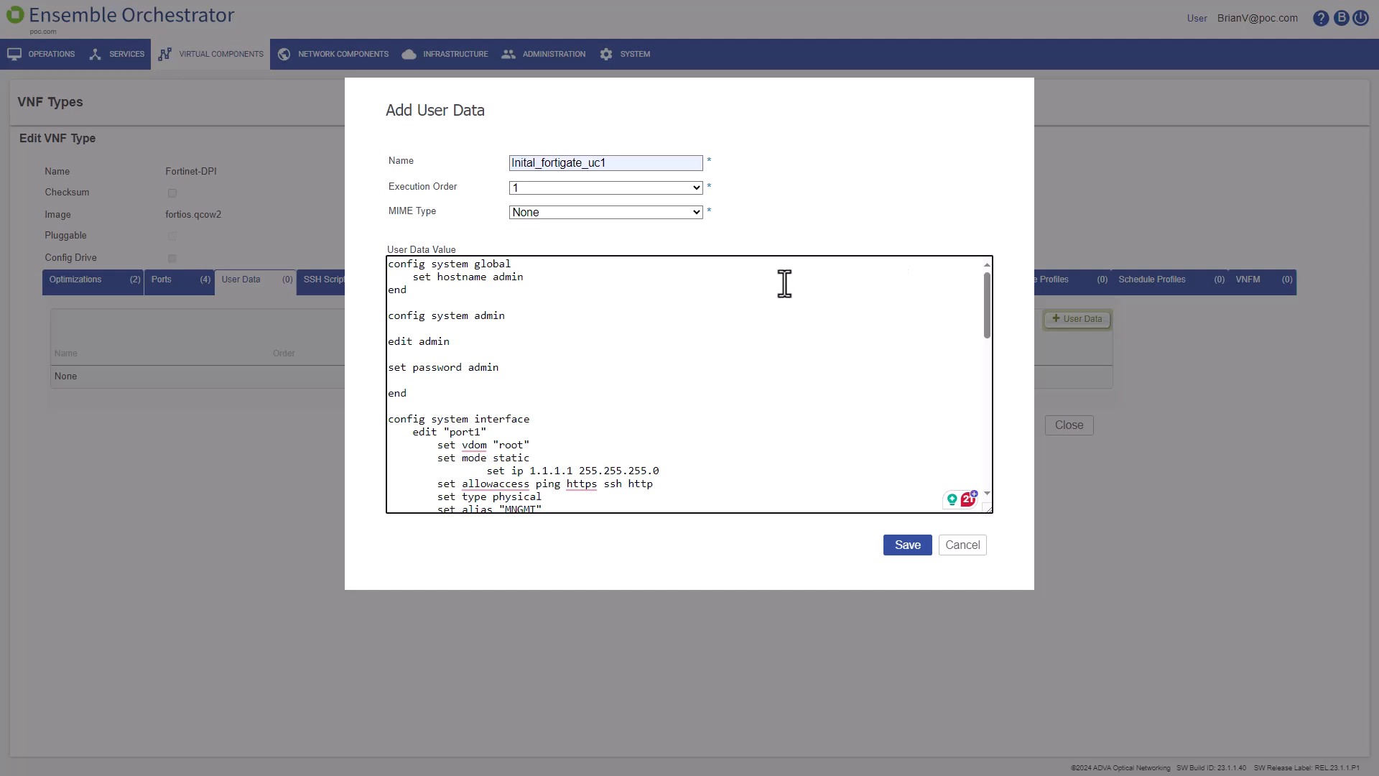
Step: Replace the fixed hostname and password values admin with {{hostname}} and "{{password}}"
double_click(512, 277)
type("{{hostname}}")
double_click(488, 368)
type("\"{{password}}\"")
Step: Replace 1.1.1.1 with {{wan_ip}} and 1.1.1.254 with {{gateway}}, then save the user data entry
left_click_drag(575, 470, 524, 470)
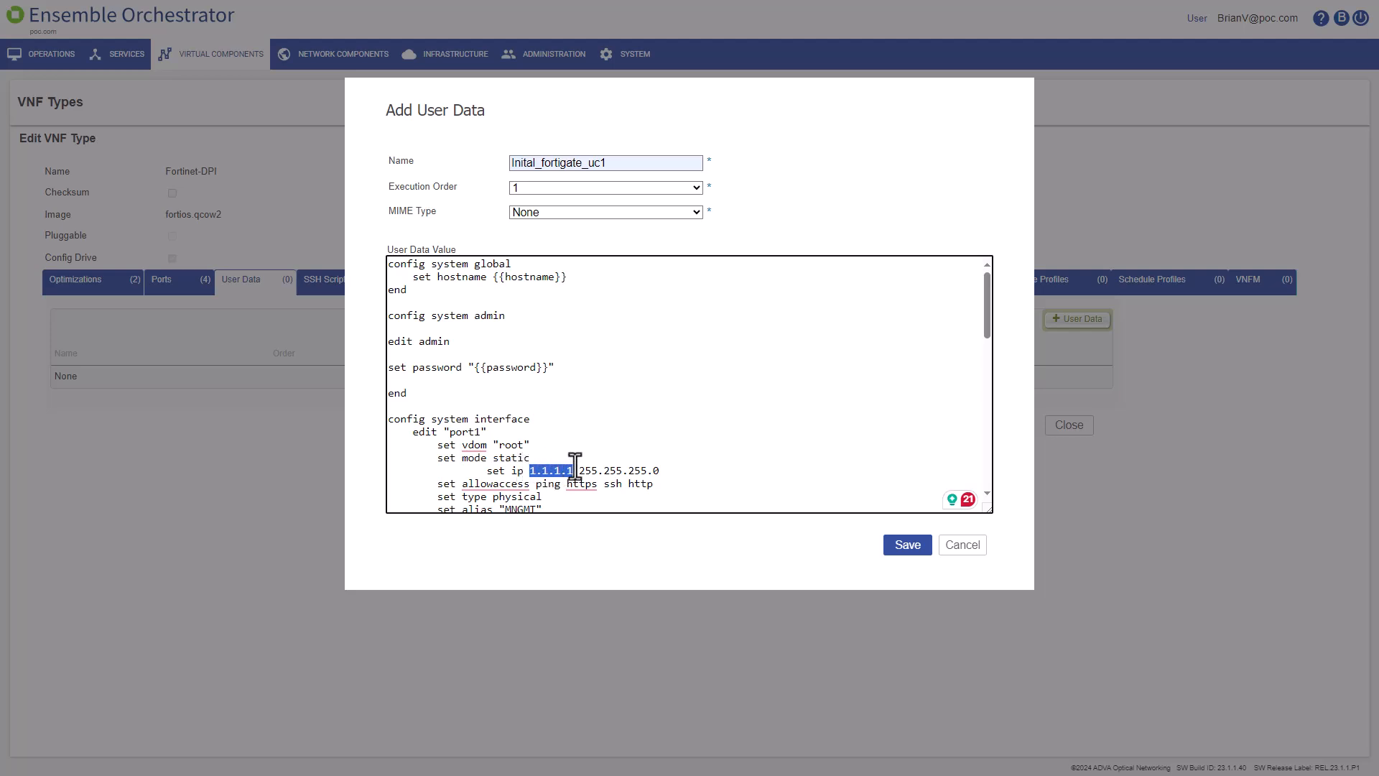
type("{{wan_i")
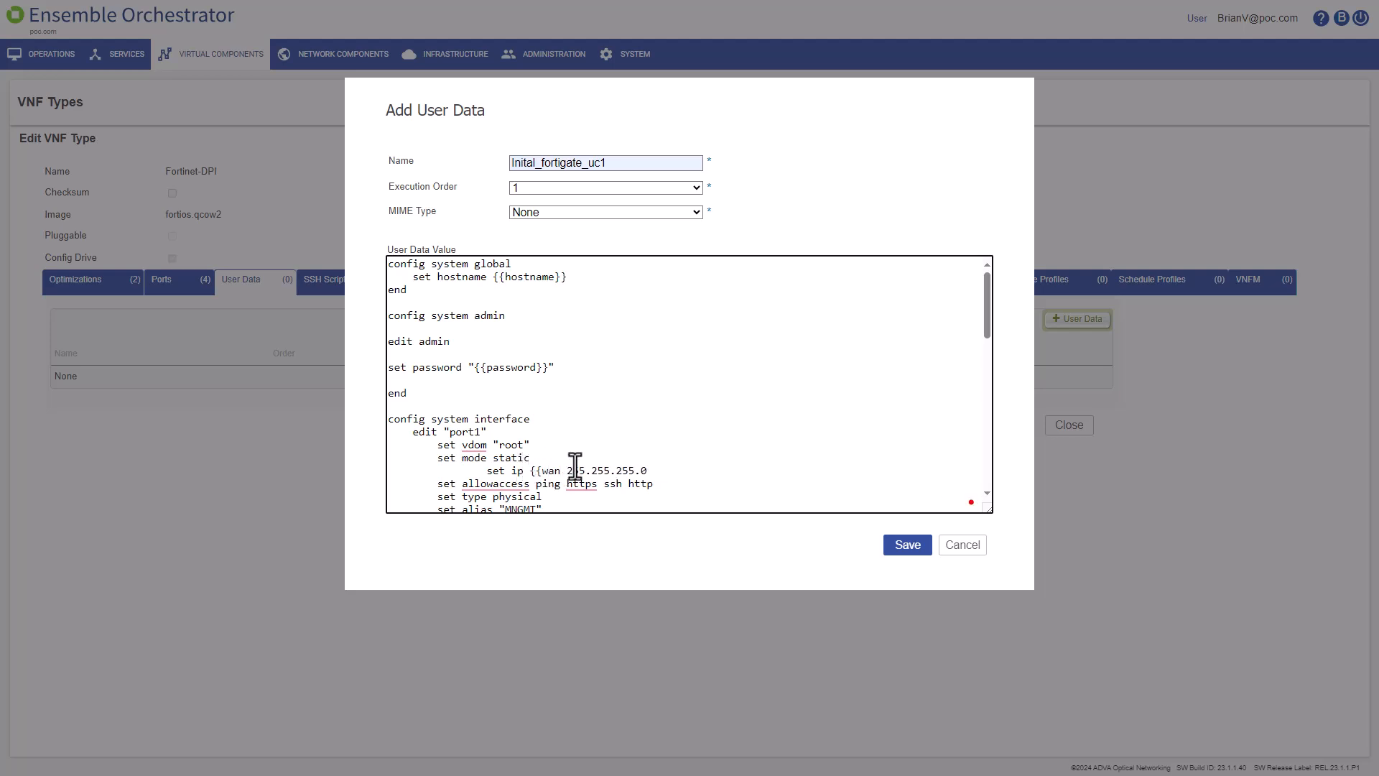
type("p}}")
scroll(748, 437, "down", 3)
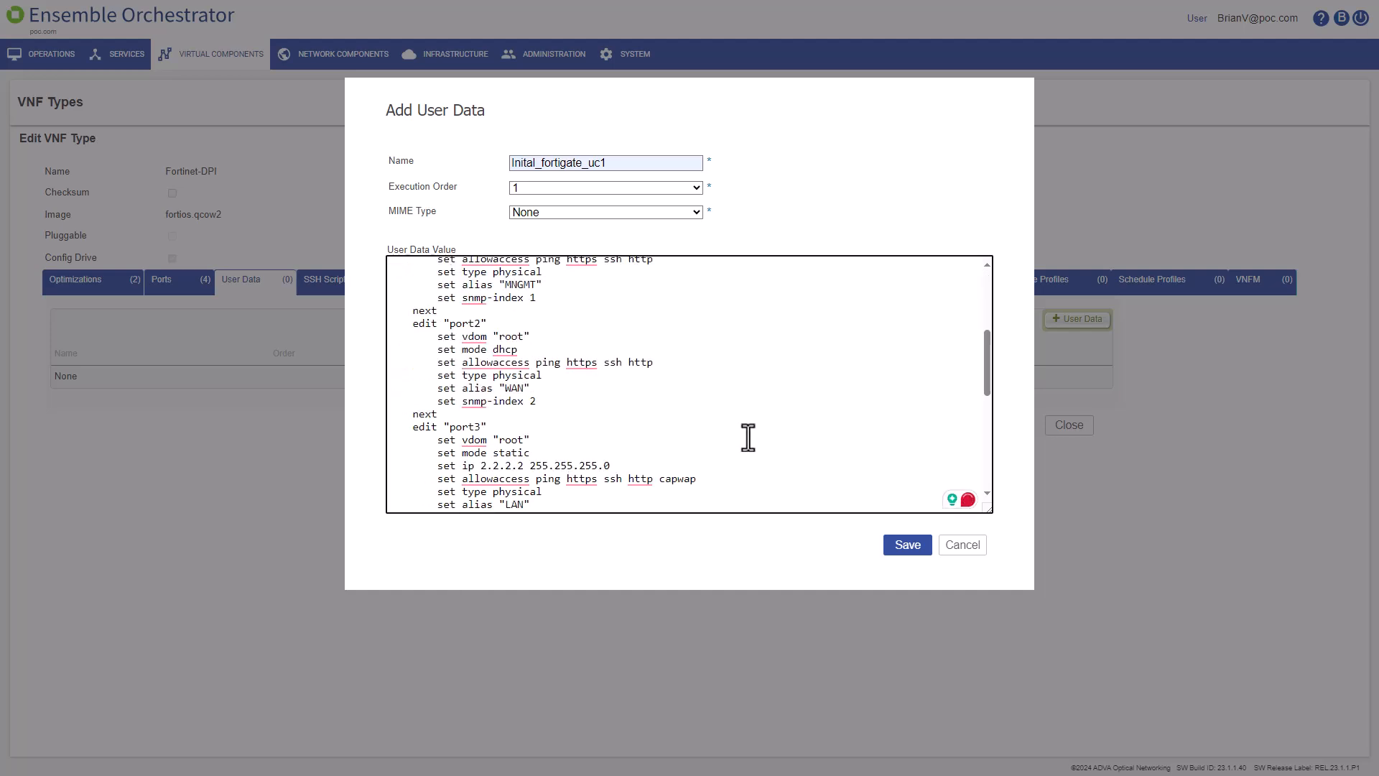
scroll(747, 438, "down", 6)
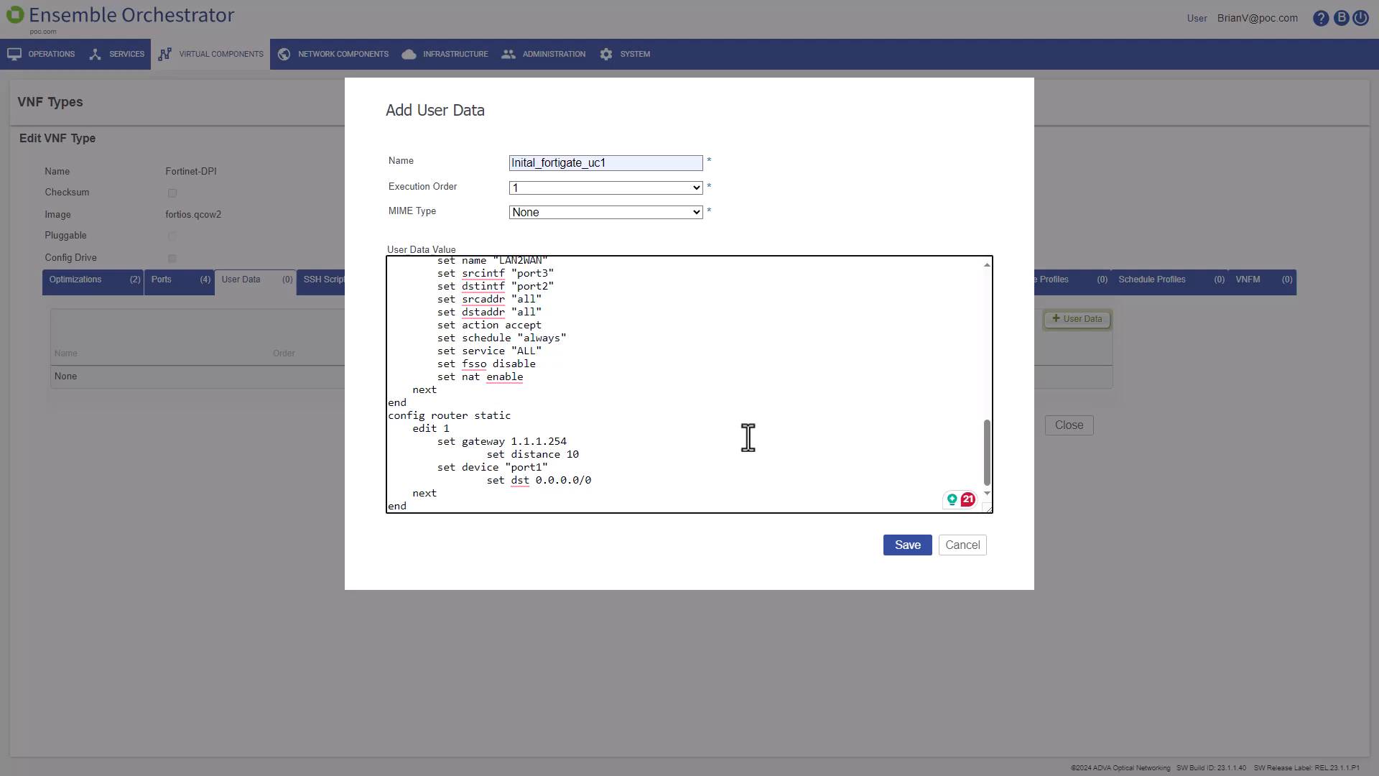
left_click_drag(567, 441, 512, 442)
type("{gateway}}")
left_click(513, 441)
type("(")
key("BackSpace")
type("{")
left_click(904, 545)
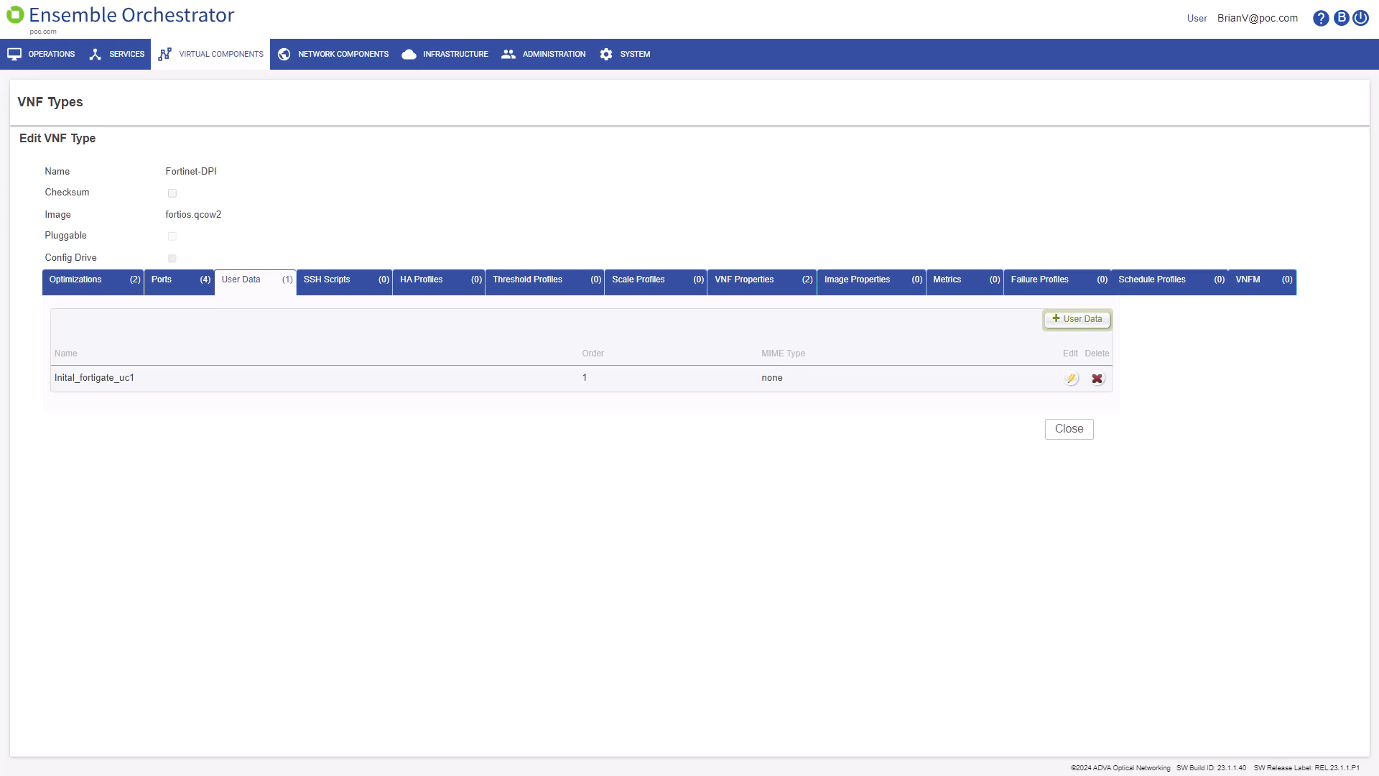
Step: Add a mandatory hostname property described 'Fortigate hostname' with default value hostname
left_click(768, 289)
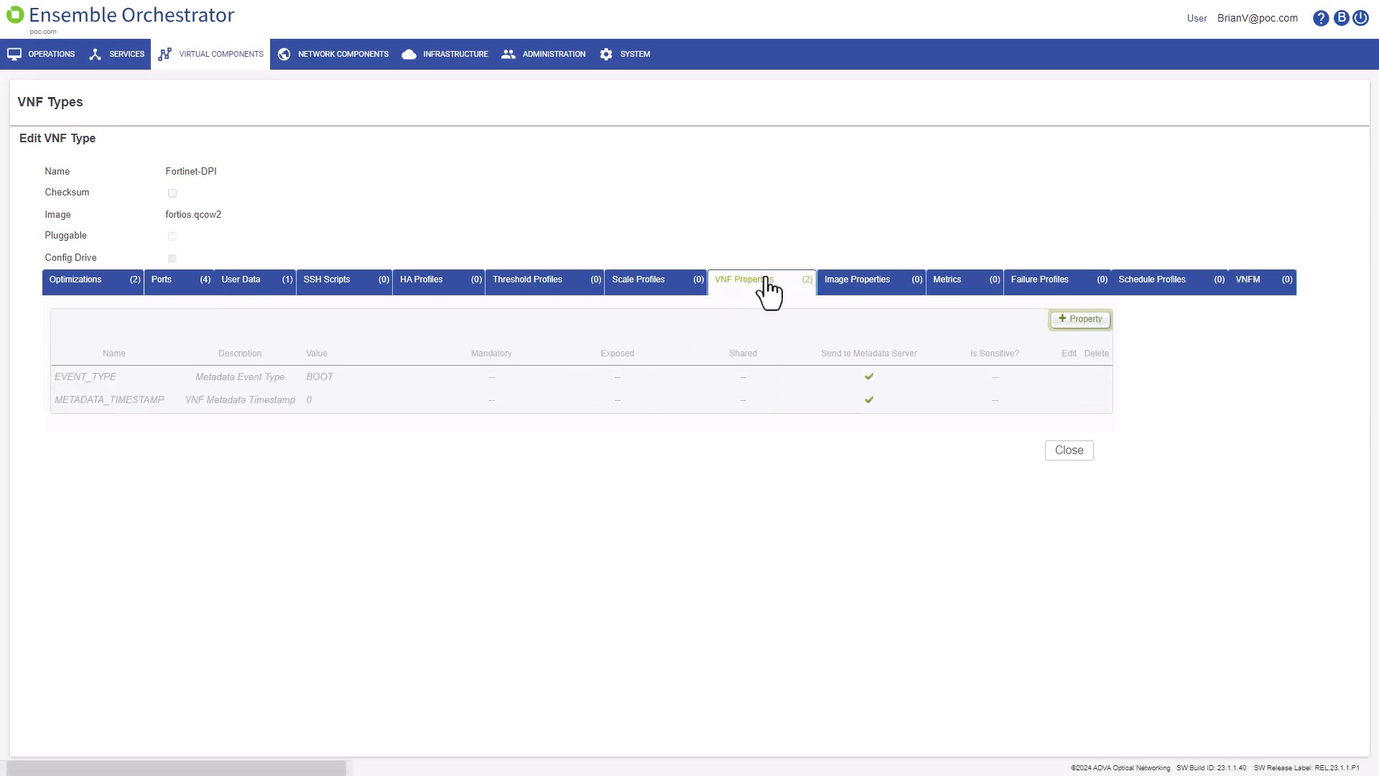
left_click(1070, 332)
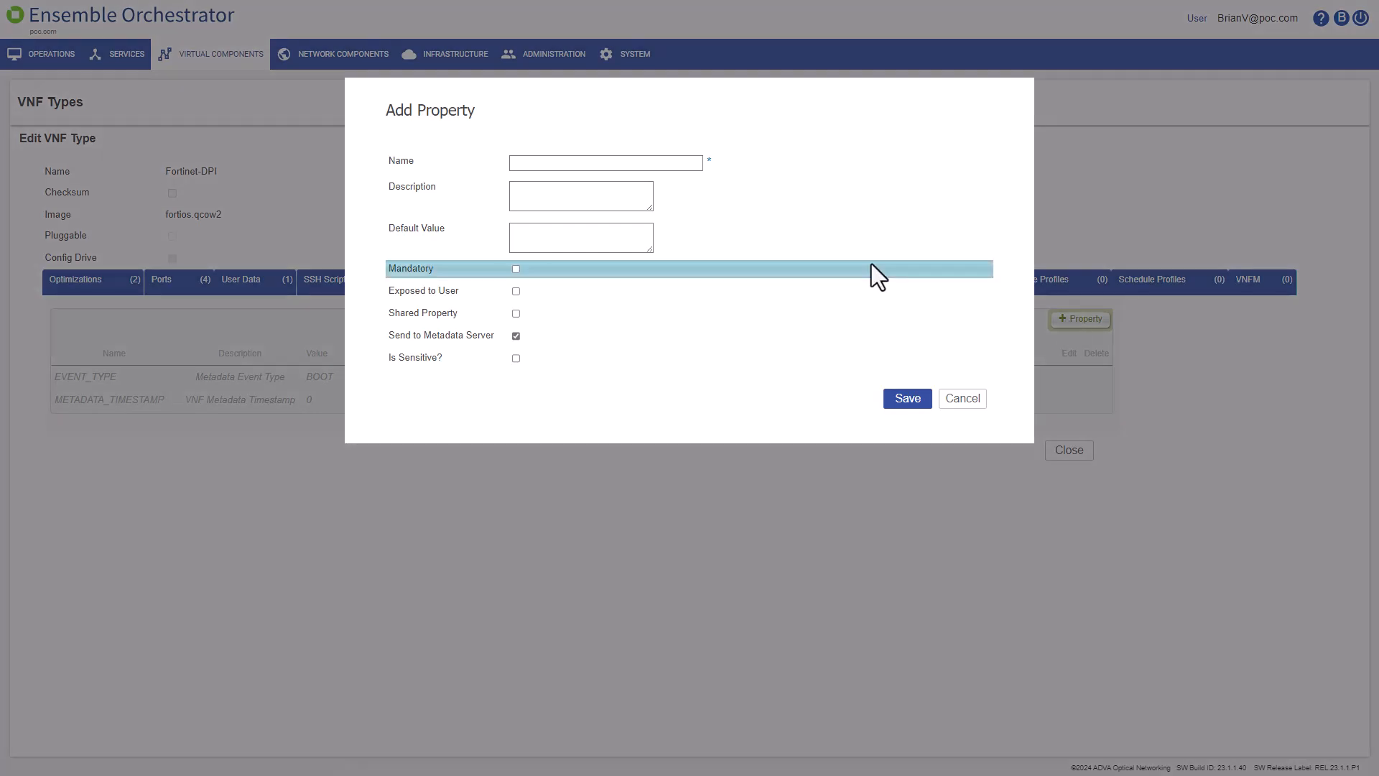
left_click(583, 163)
type("hostname")
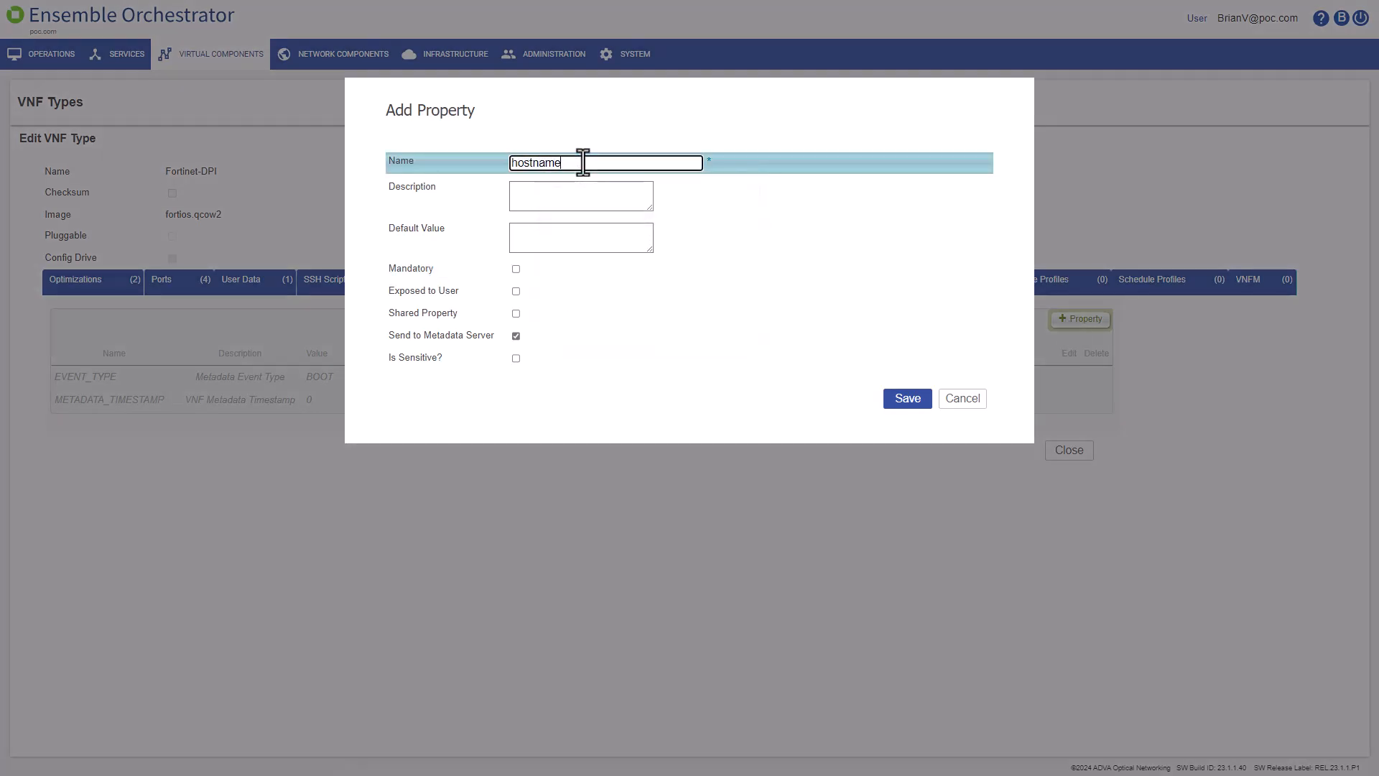
left_click(557, 191)
type("Fortigate hostname")
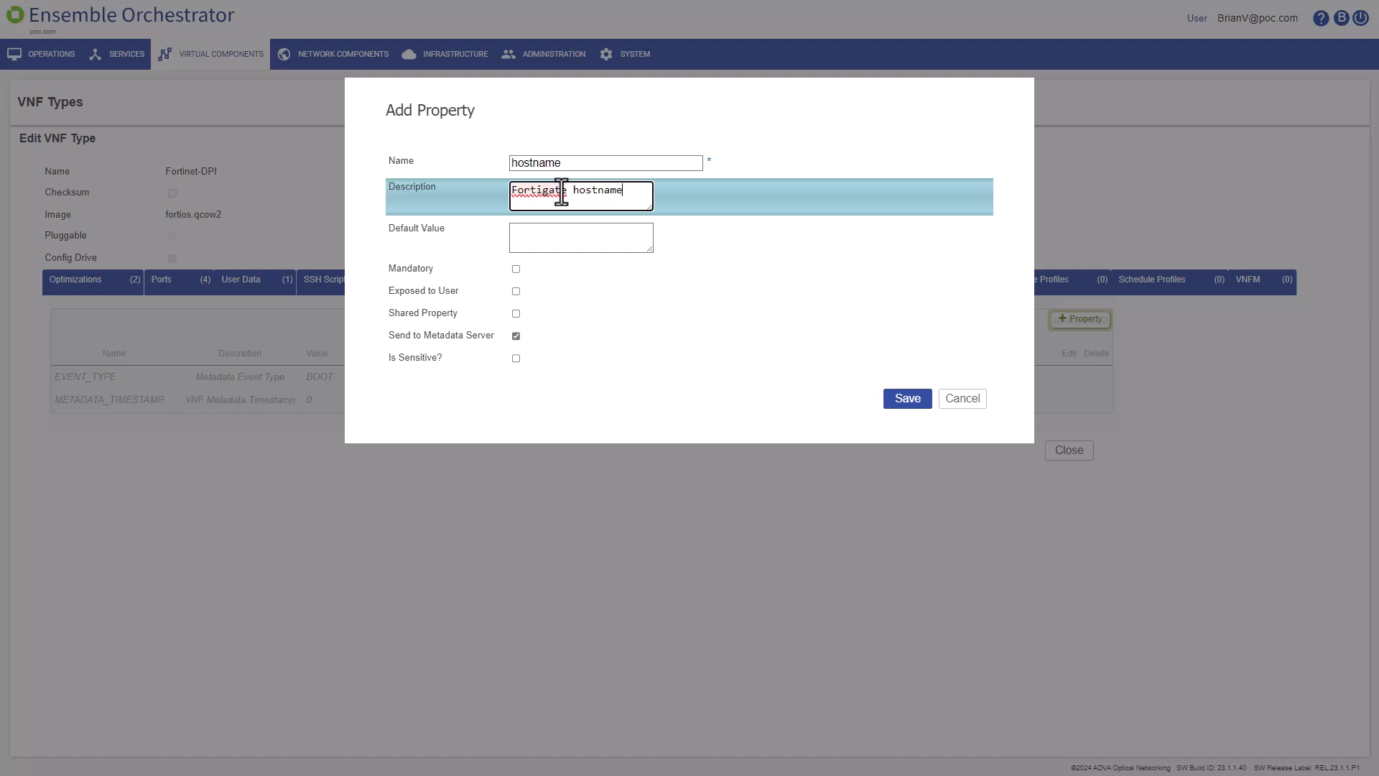
left_click(525, 239)
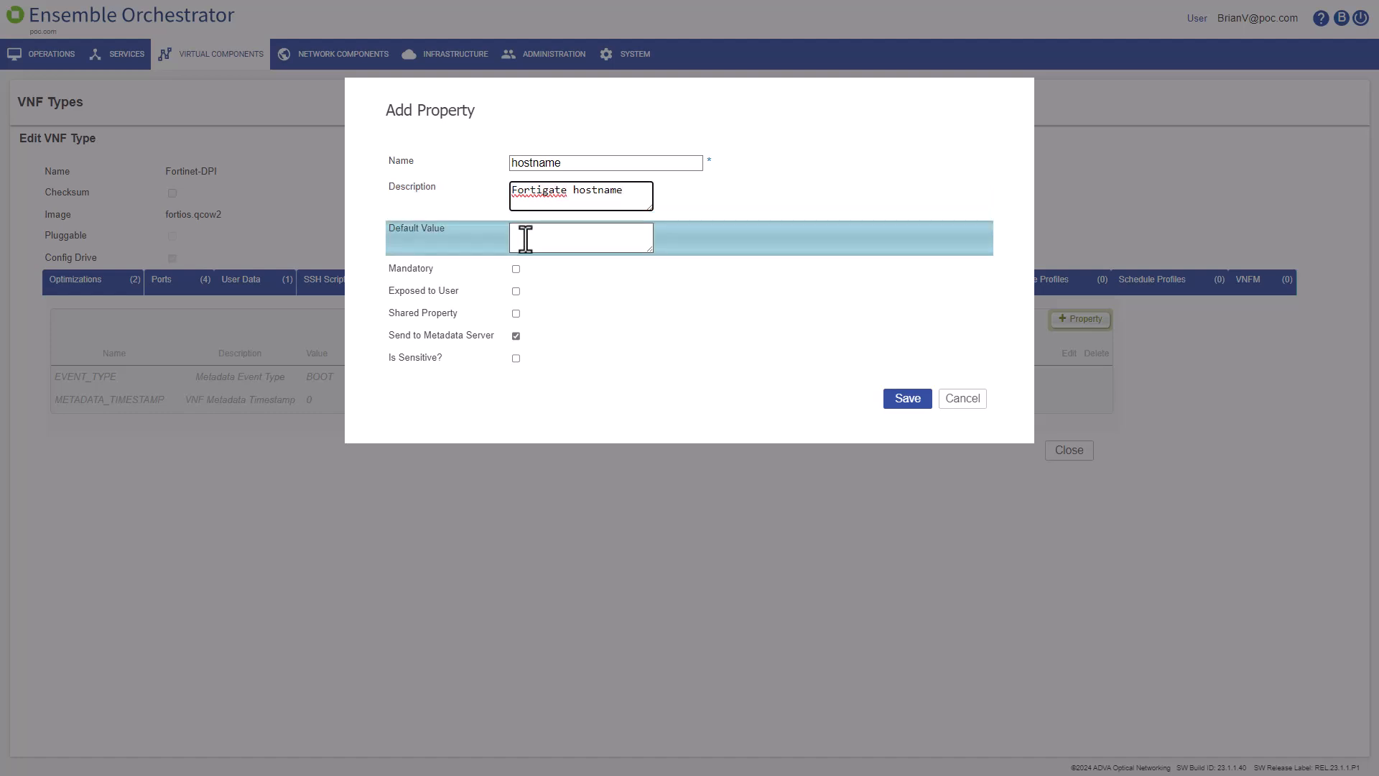
type("hostname")
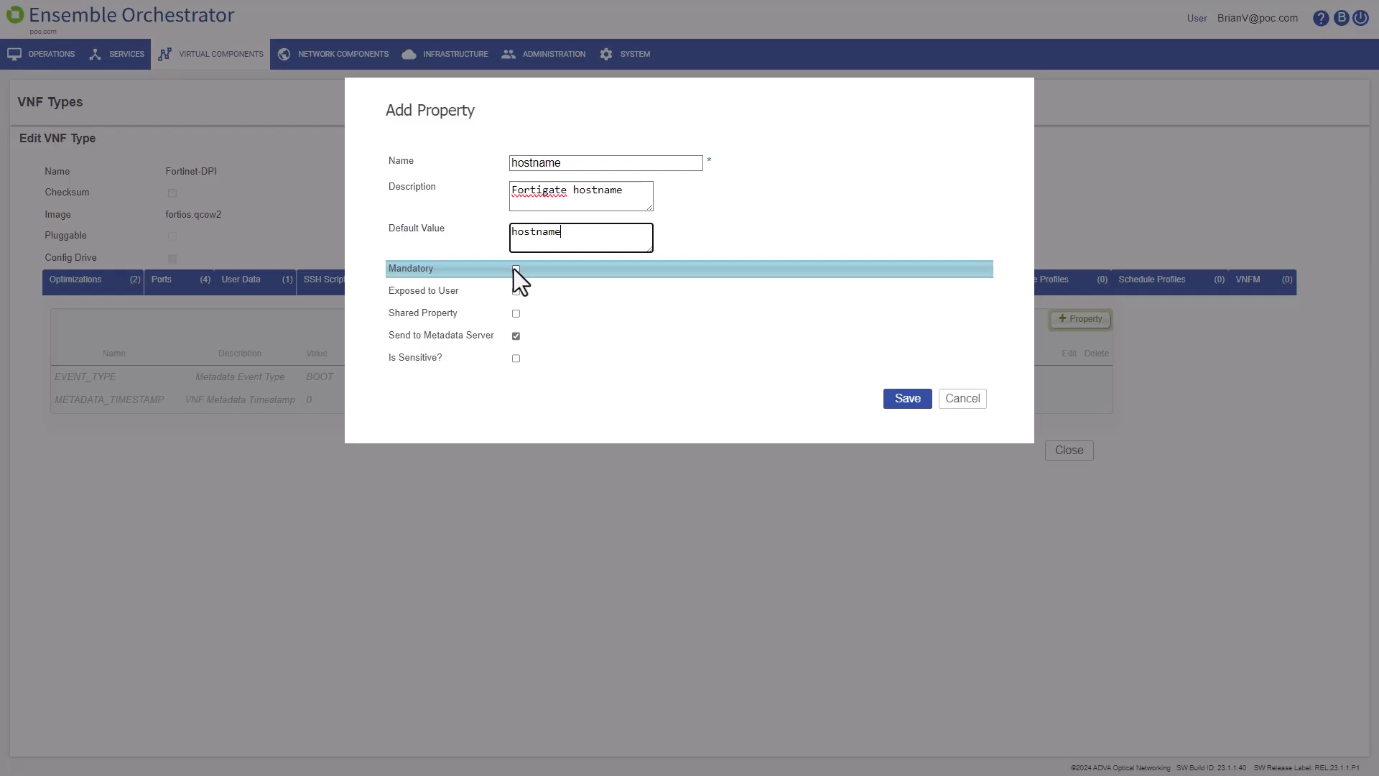
left_click(516, 270)
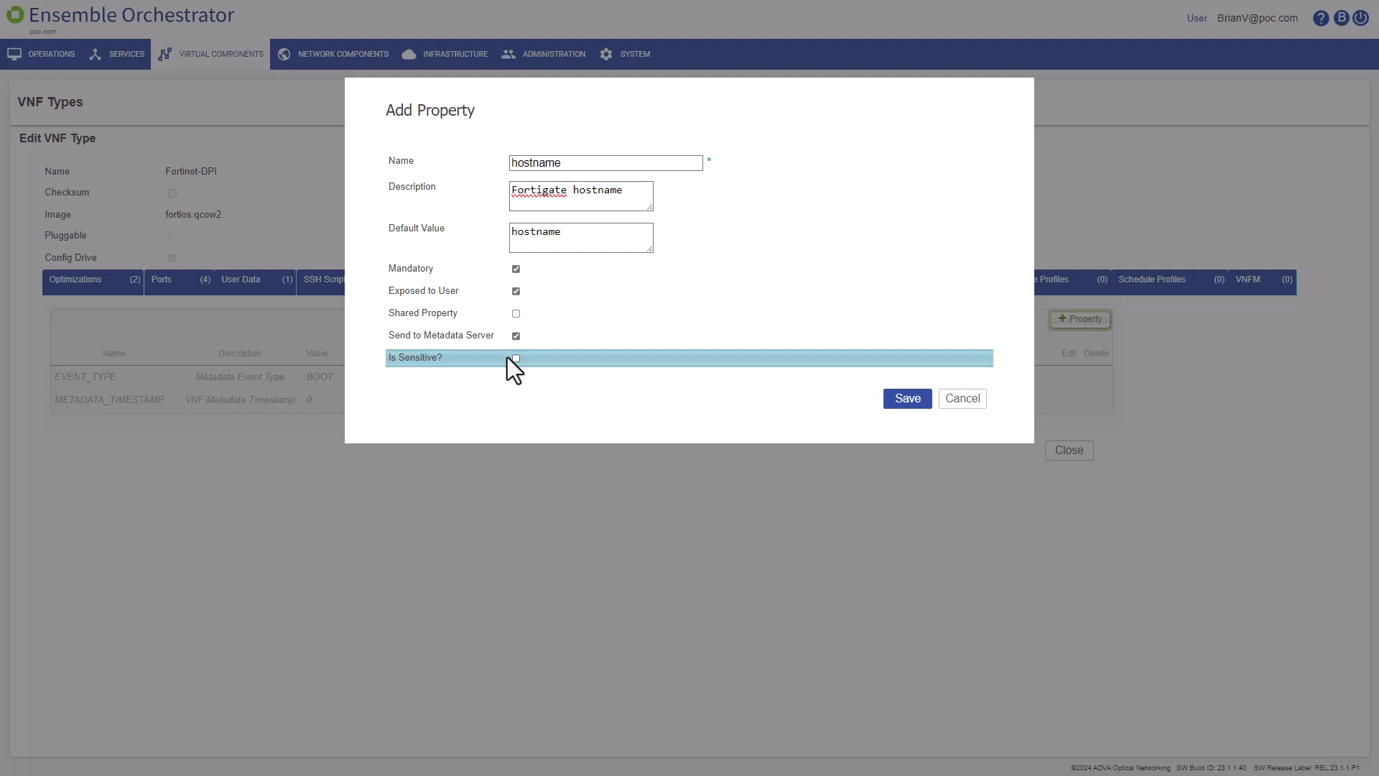
left_click(908, 400)
Step: Add a mandatory, exposed, sensitive password property 'Fortigate password' with a default password value
left_click(1081, 324)
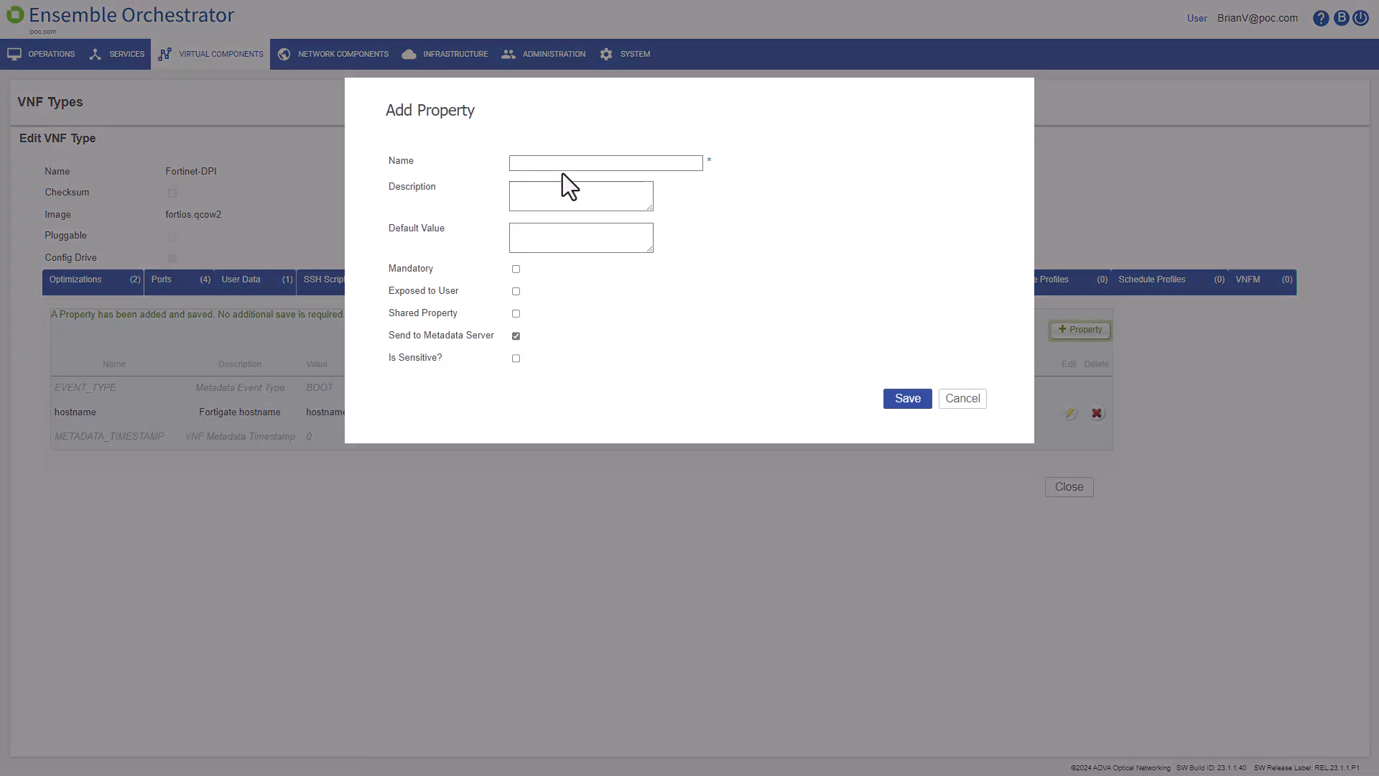
left_click(563, 164)
type("password")
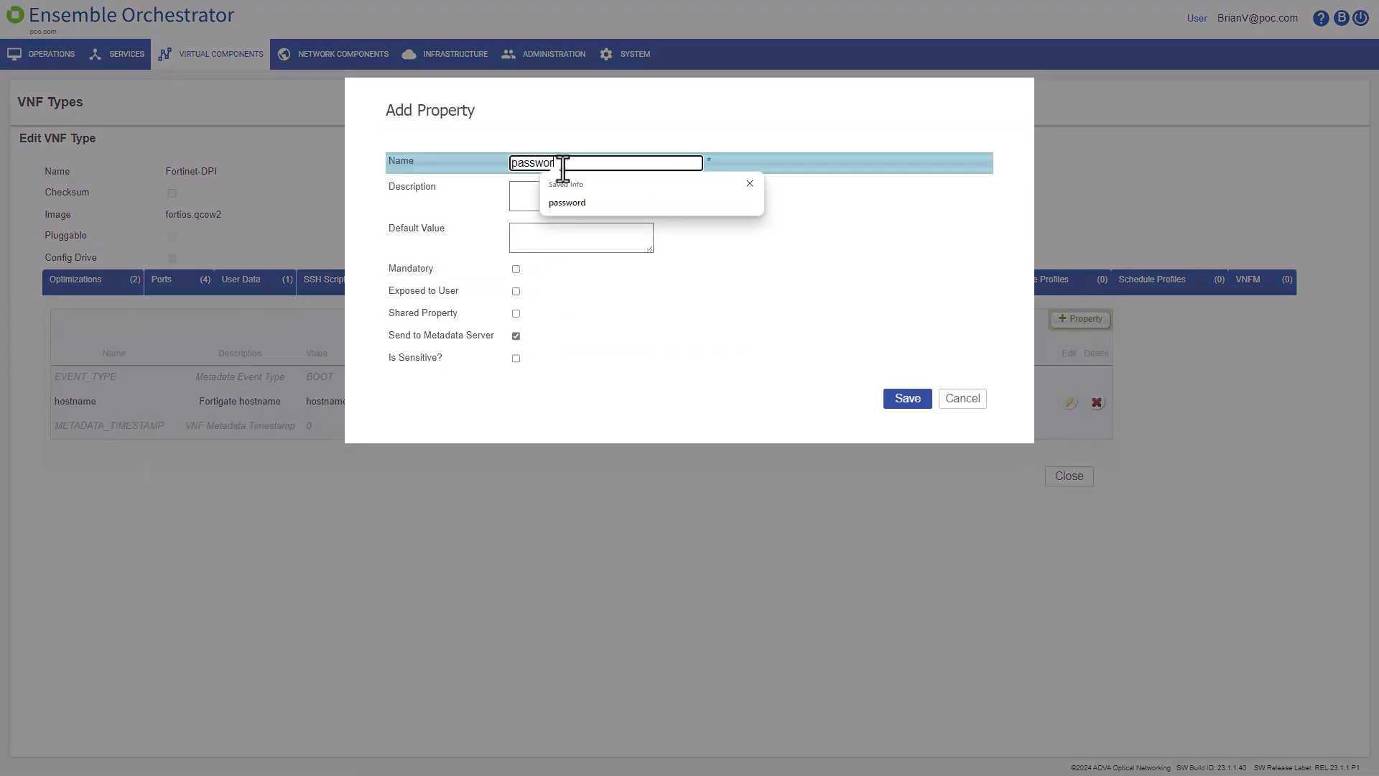
left_click(547, 197)
type("Fortigate password")
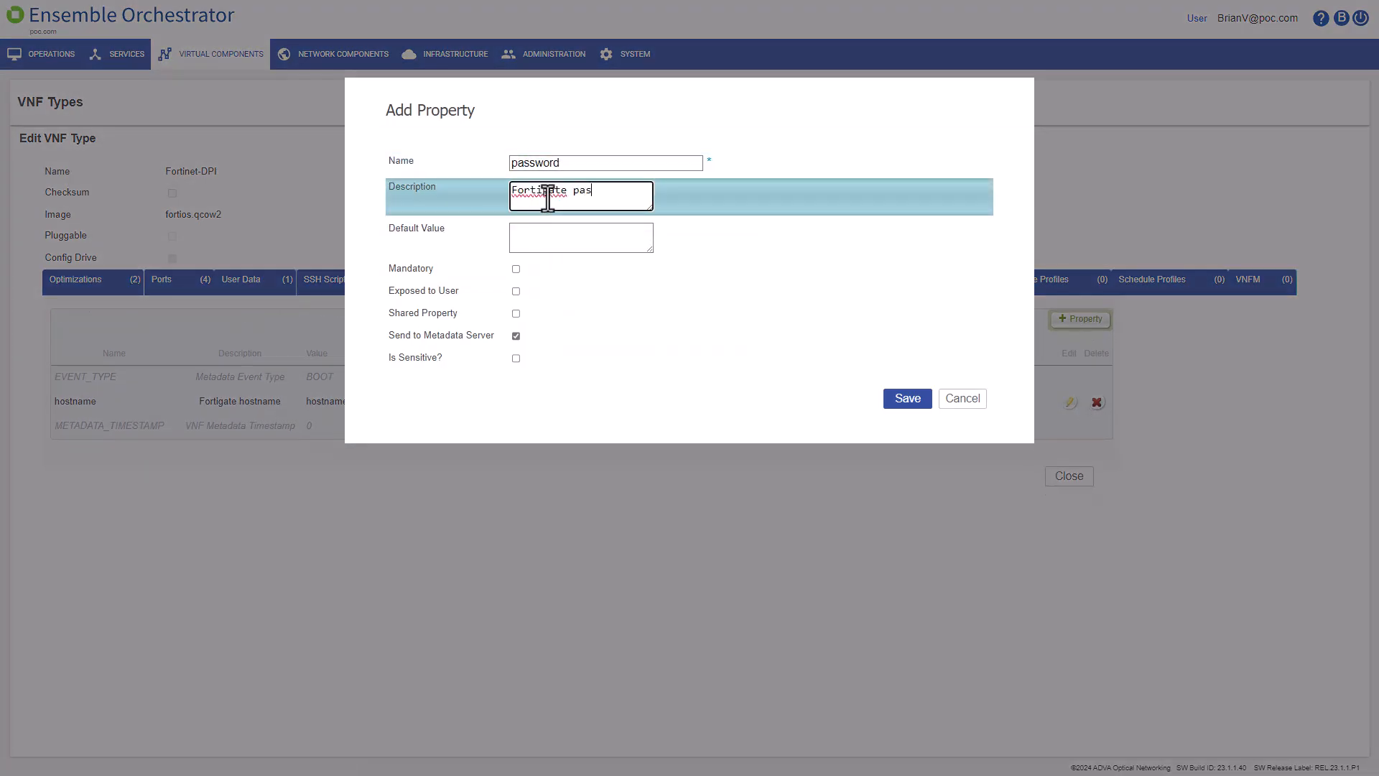
left_click(536, 230)
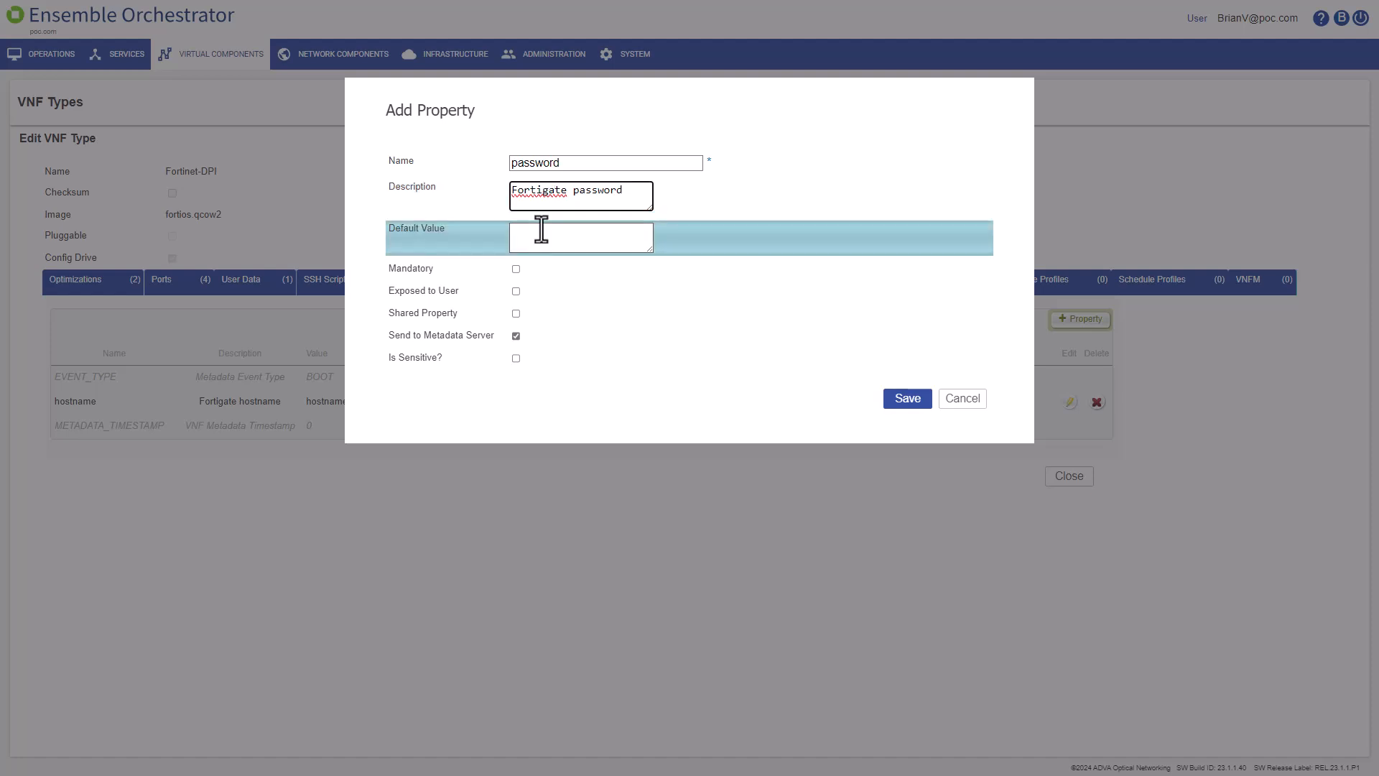
type("admin")
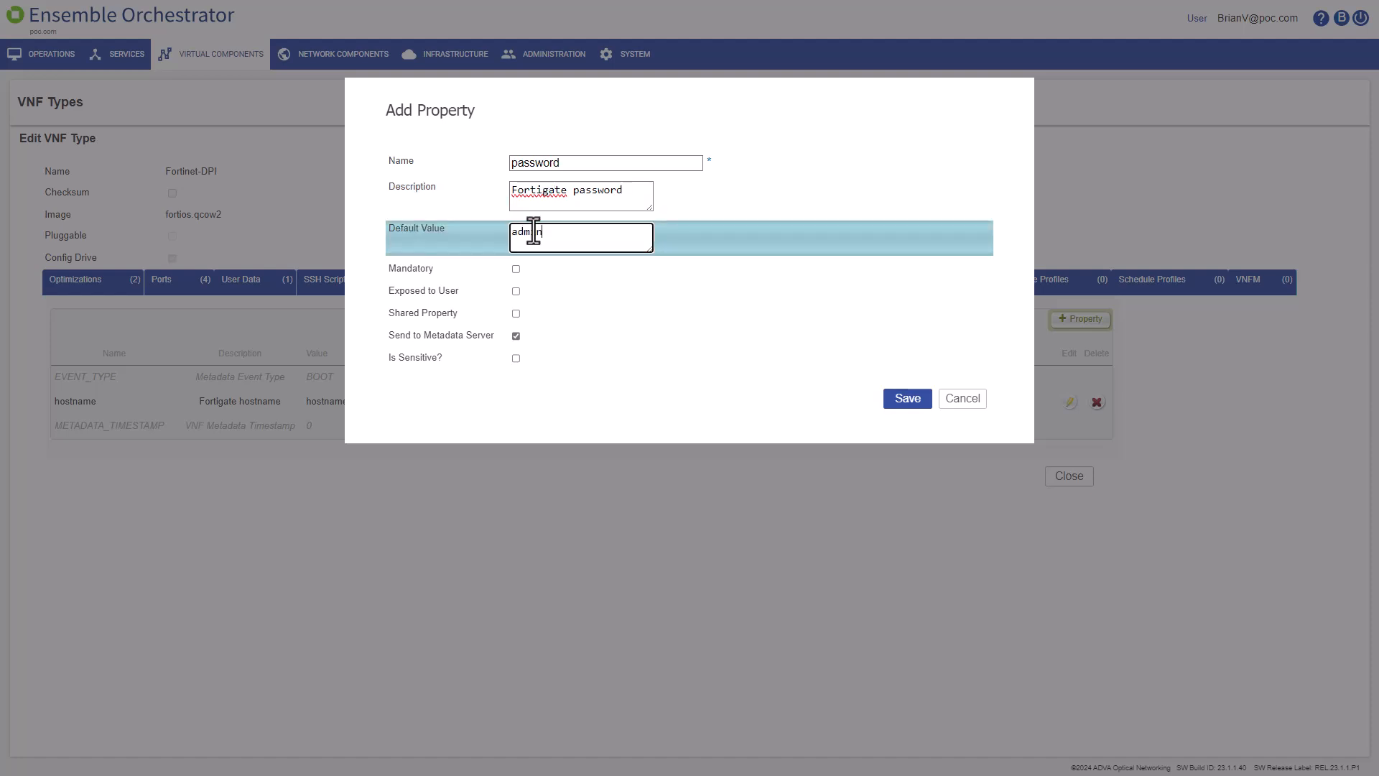
left_click(516, 268)
left_click(516, 291)
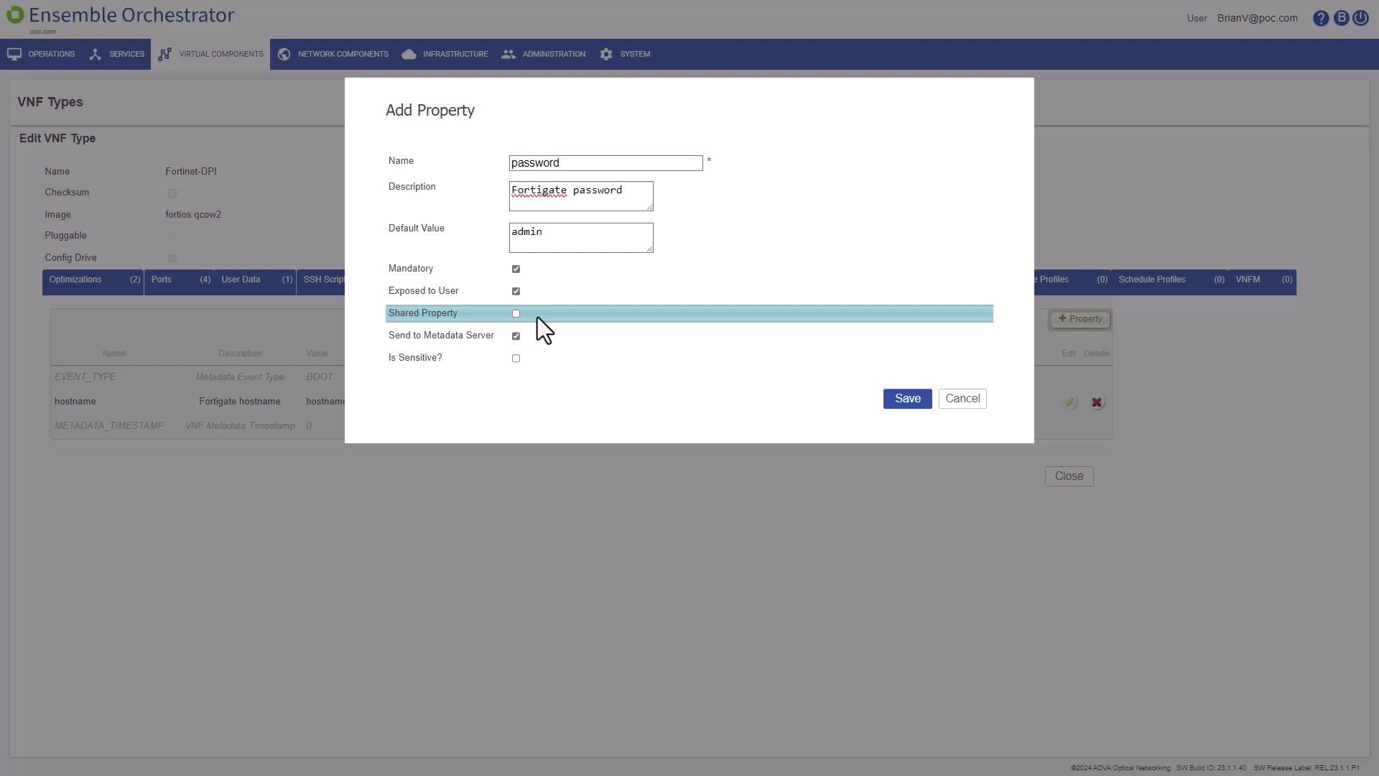
left_click(516, 358)
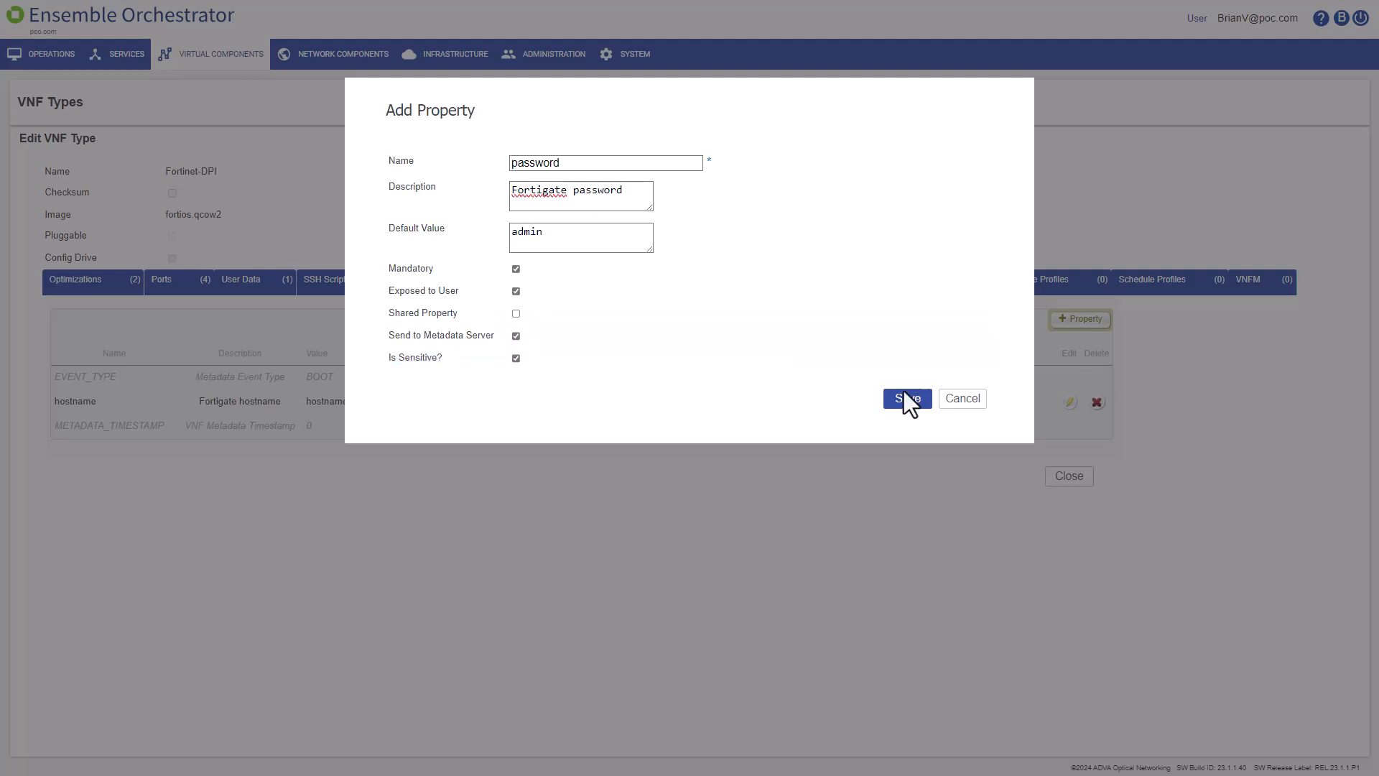
left_click(908, 398)
Step: Fill in a mandatory, exposed wan_IP property described 'Static WAN IP' with default 1.1.1.1
left_click(1083, 326)
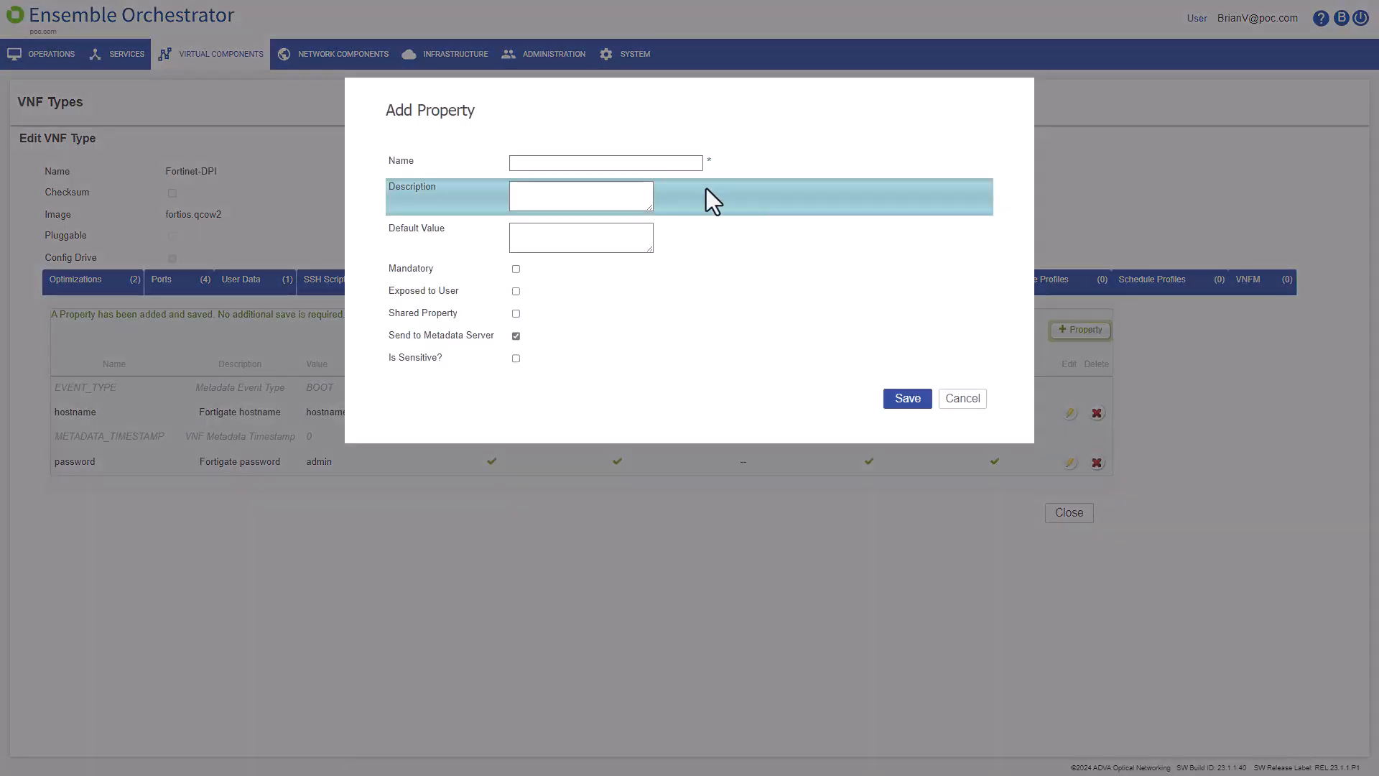
left_click(602, 164)
type("wan_IP")
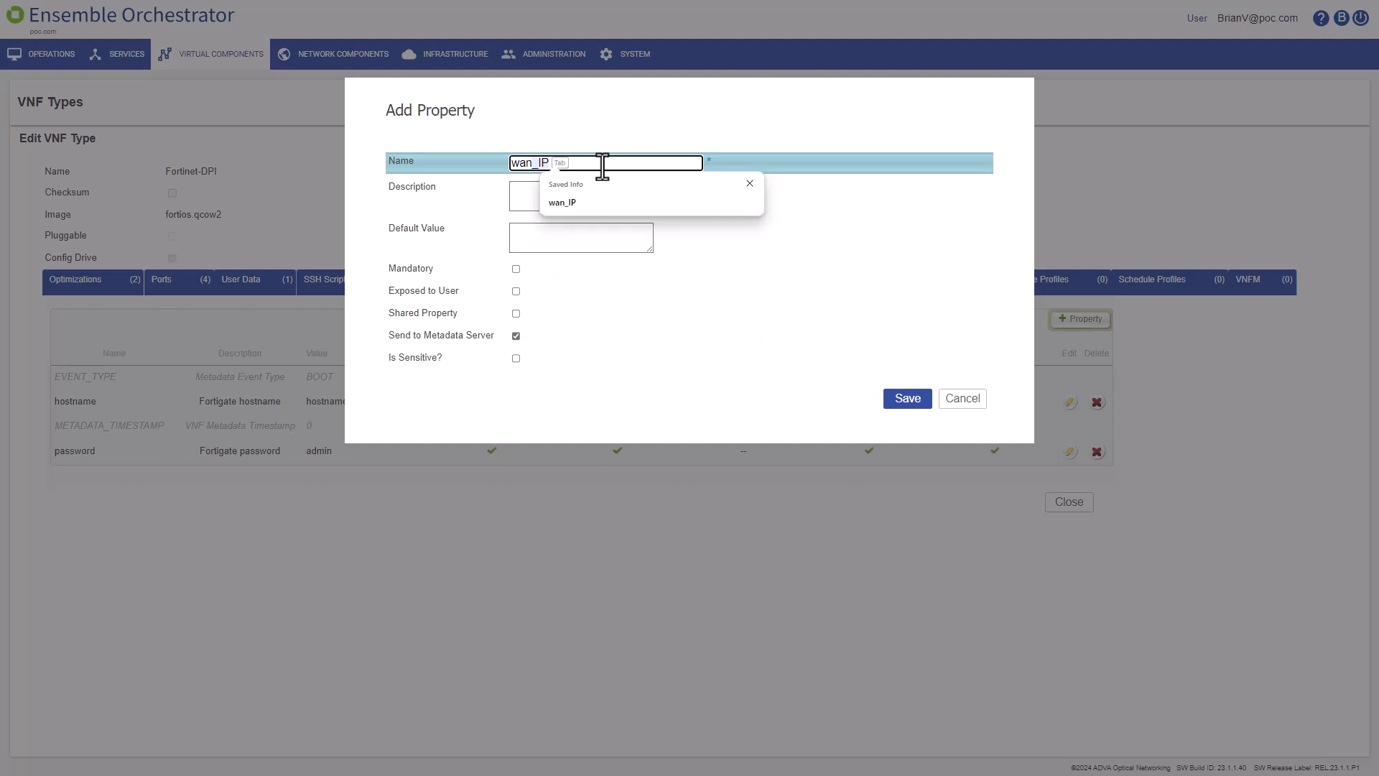
left_click(591, 196)
type("Static WAN IP")
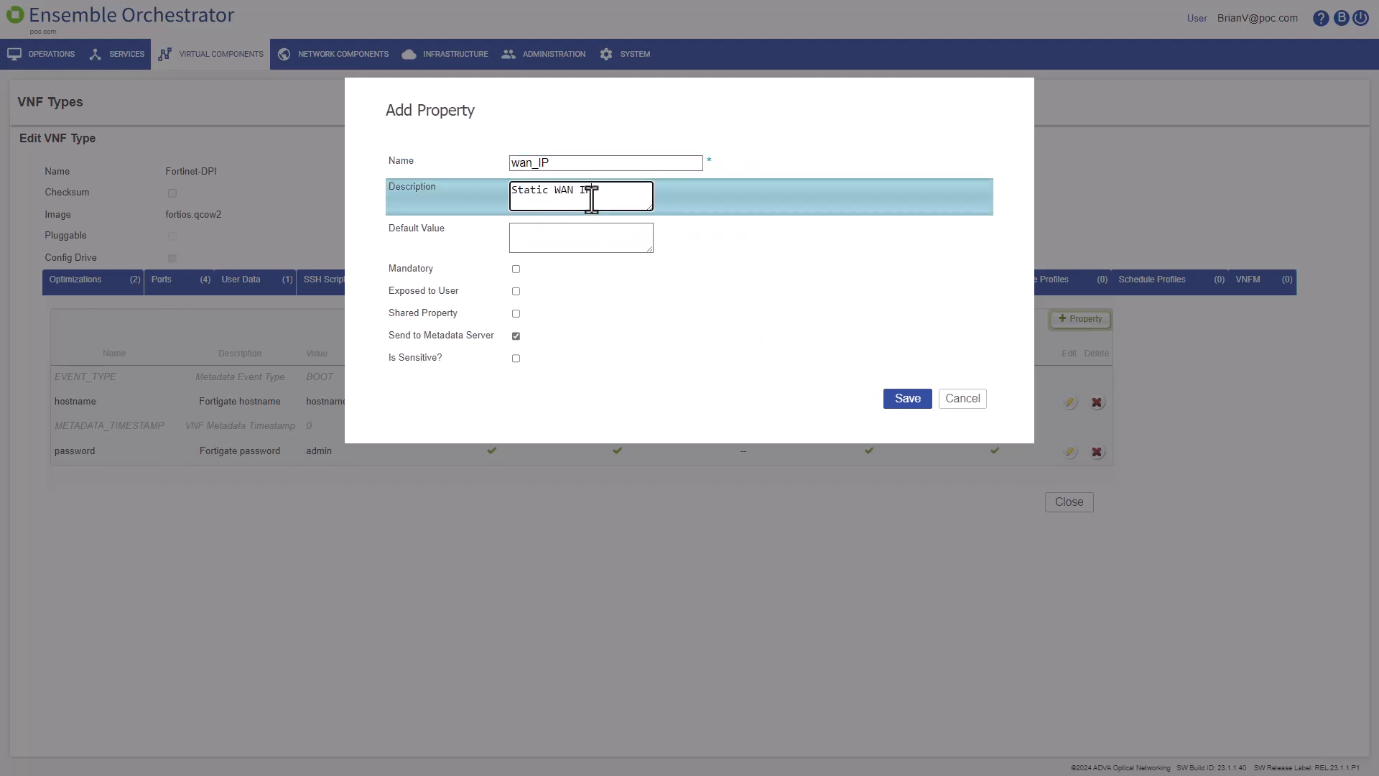
key("Tab")
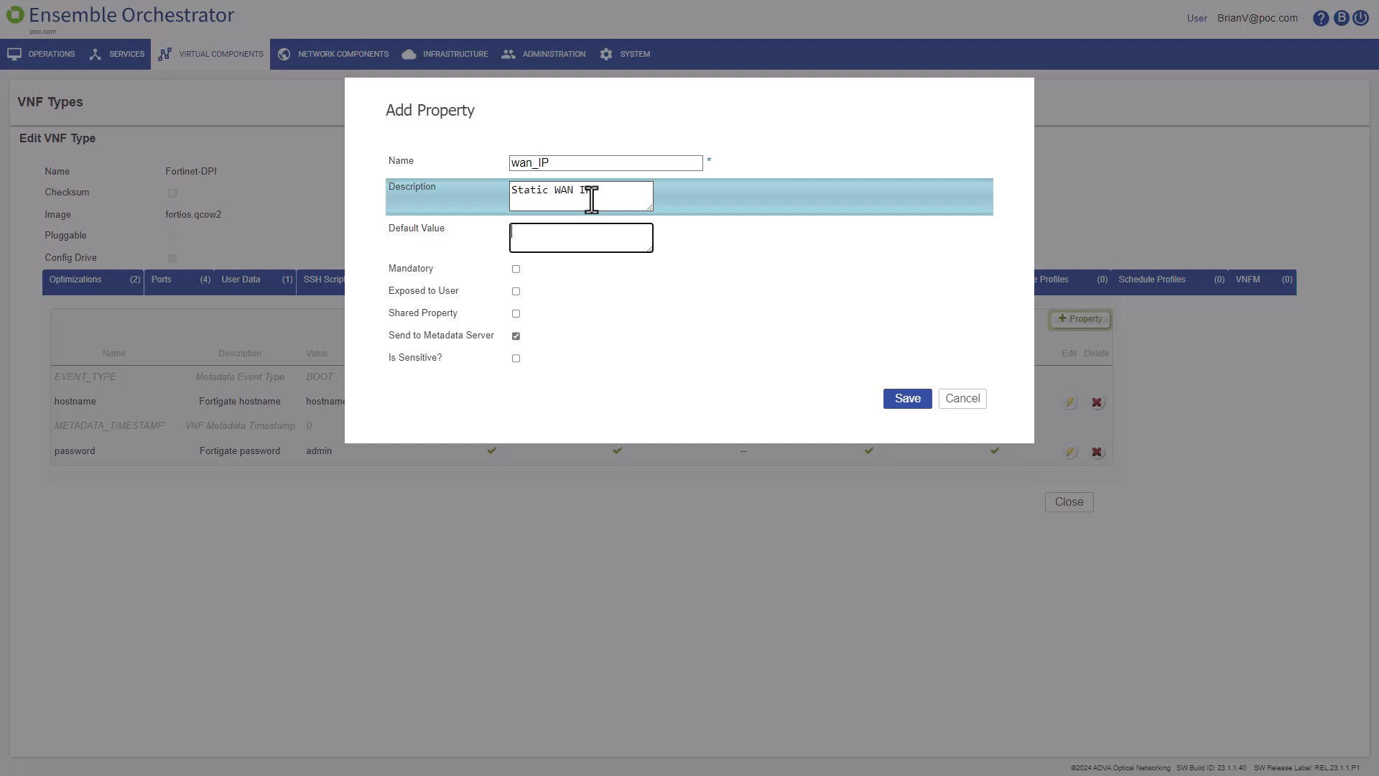
type("1.1.1.1")
left_click(517, 270)
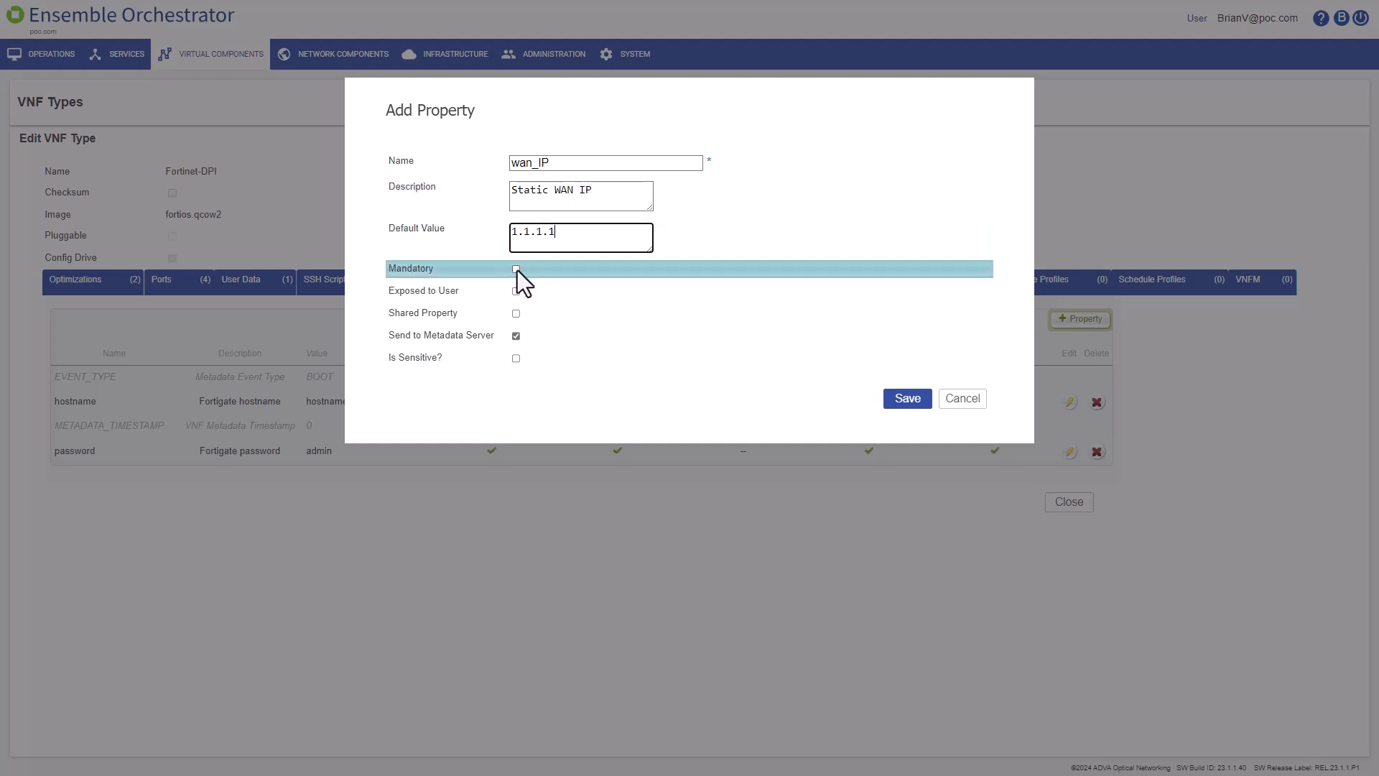
left_click(515, 291)
Step: Save wan_IP, add a mandatory, exposed gateway property (Gateway, default 1.1.1.1), and close the editor
left_click(907, 402)
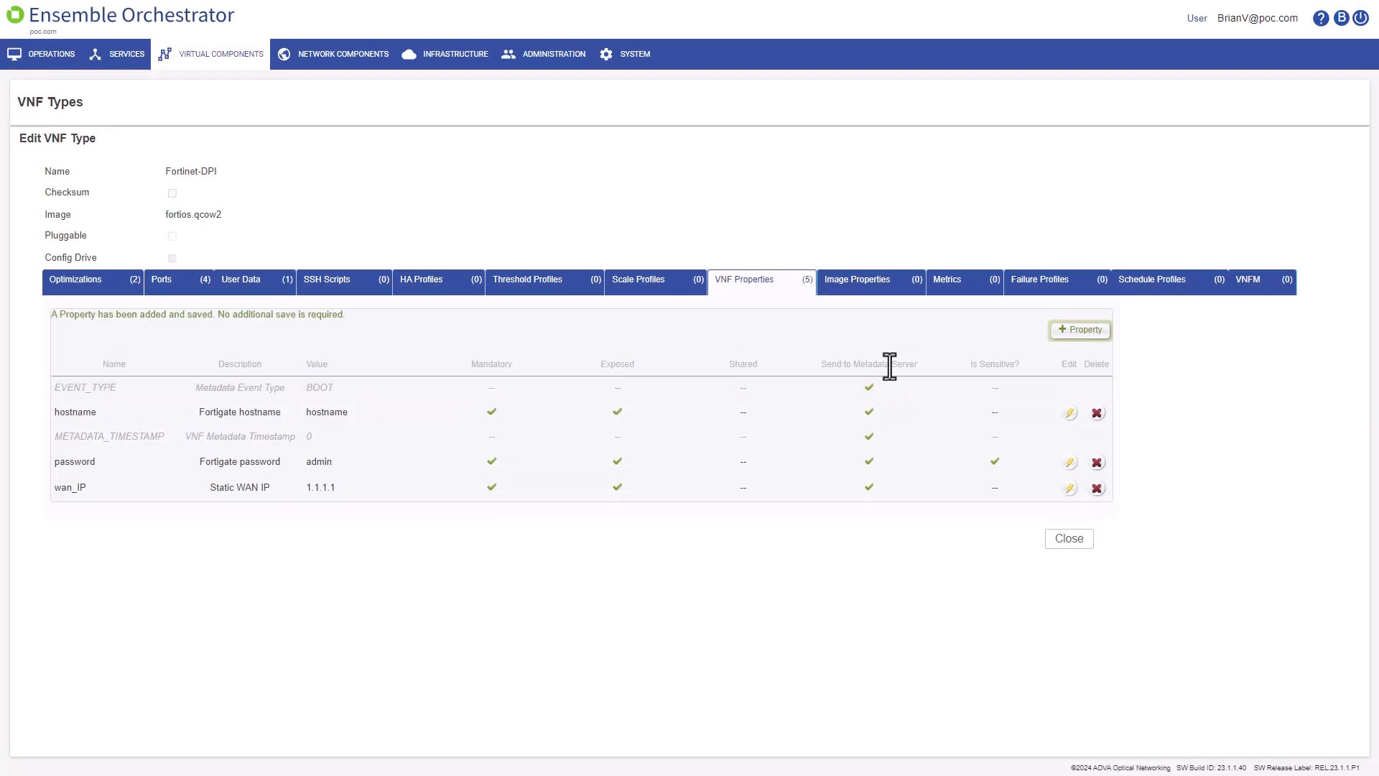
left_click(1086, 331)
left_click(684, 163)
type("gateway")
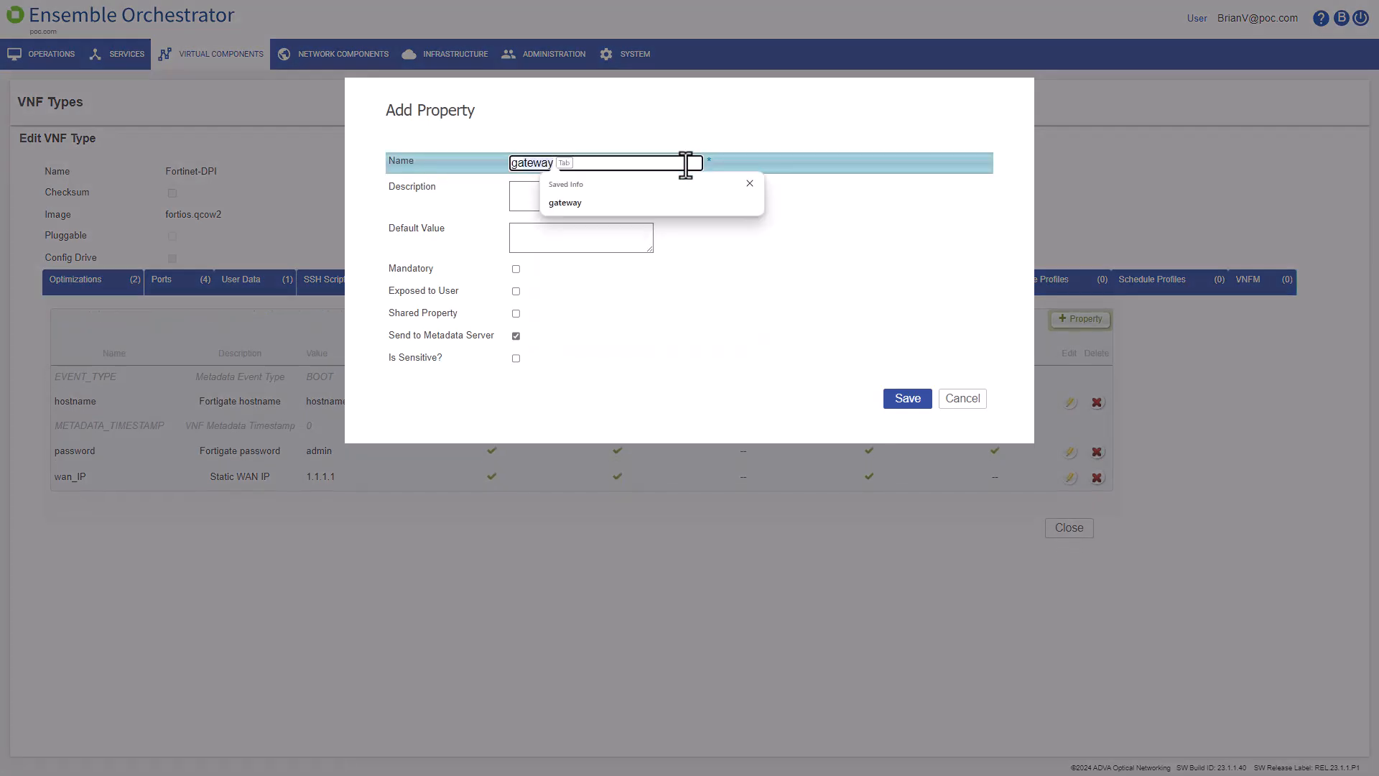
left_click(615, 194)
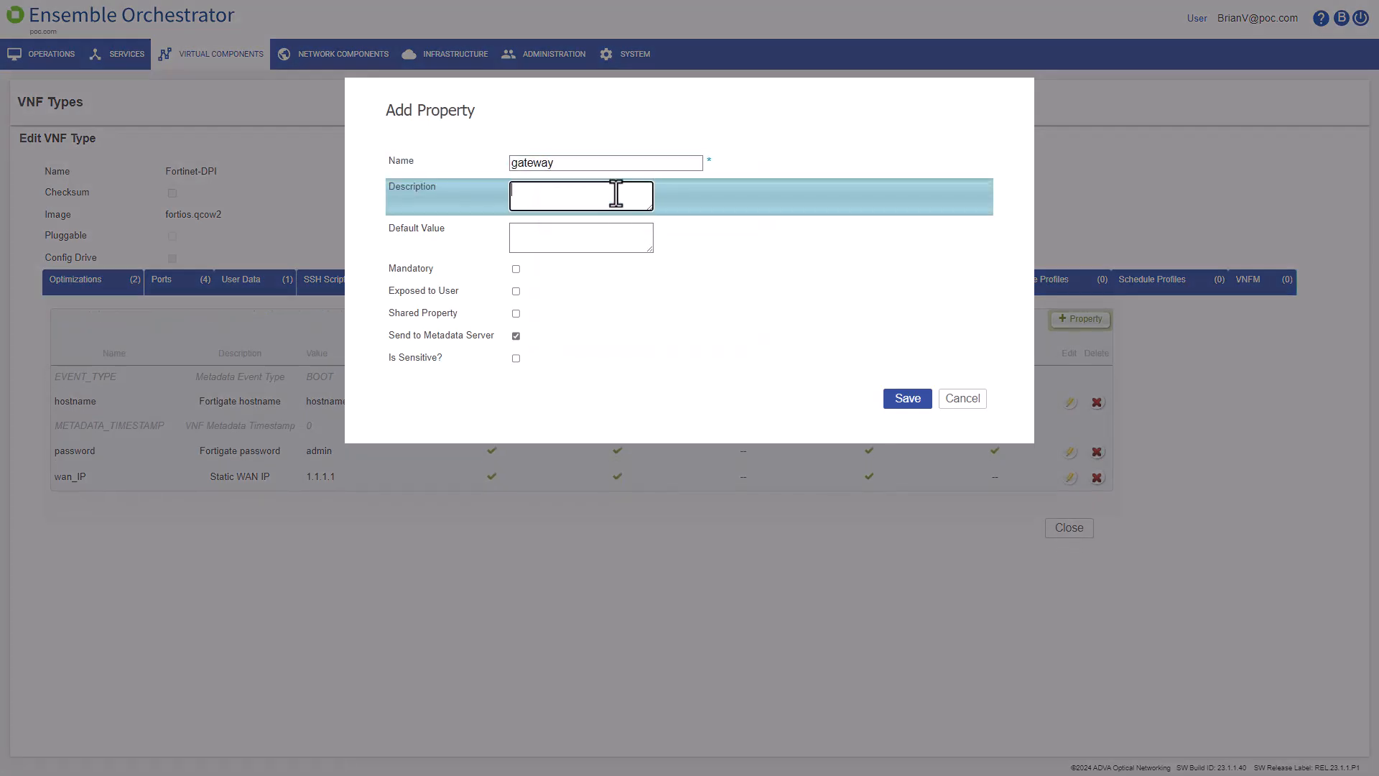
type("Gateway")
left_click(563, 237)
type("1.1.1.1")
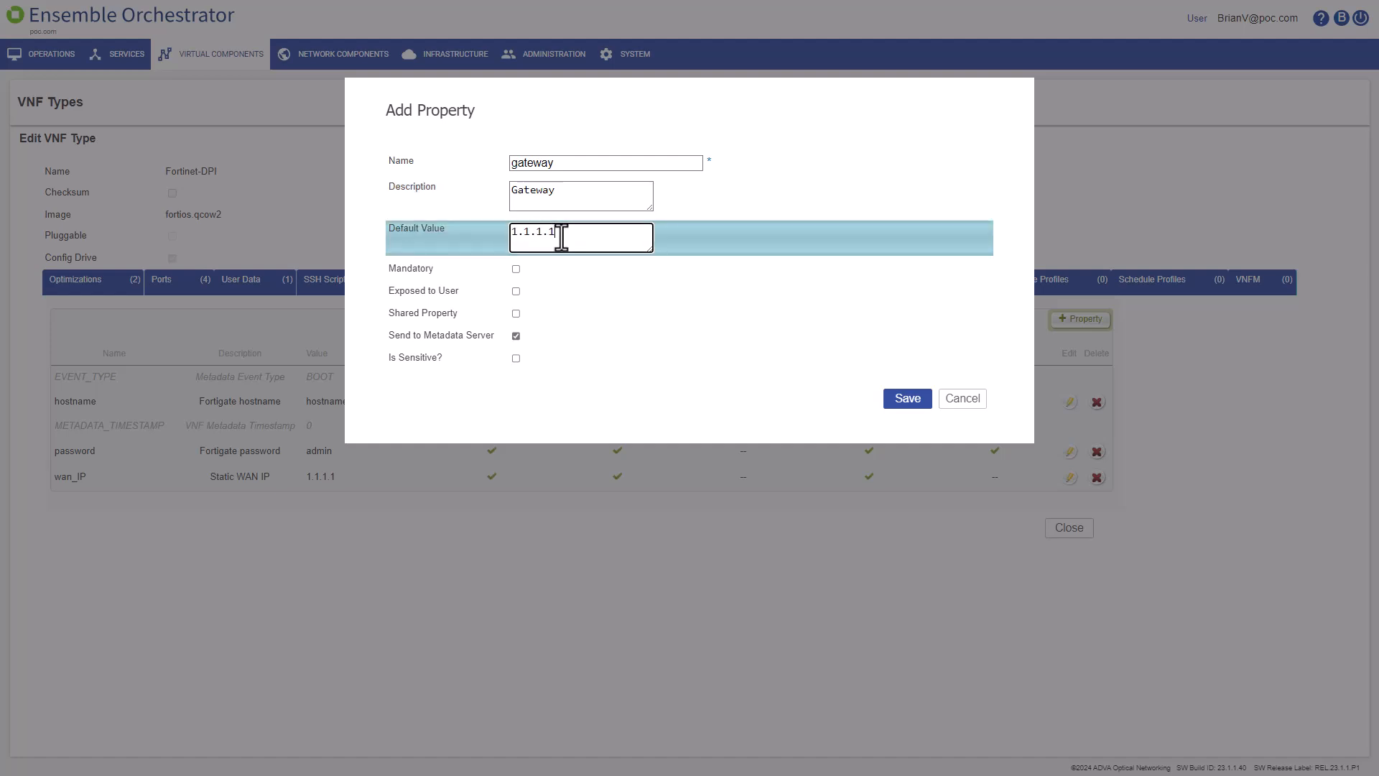
left_click(515, 269)
left_click(517, 291)
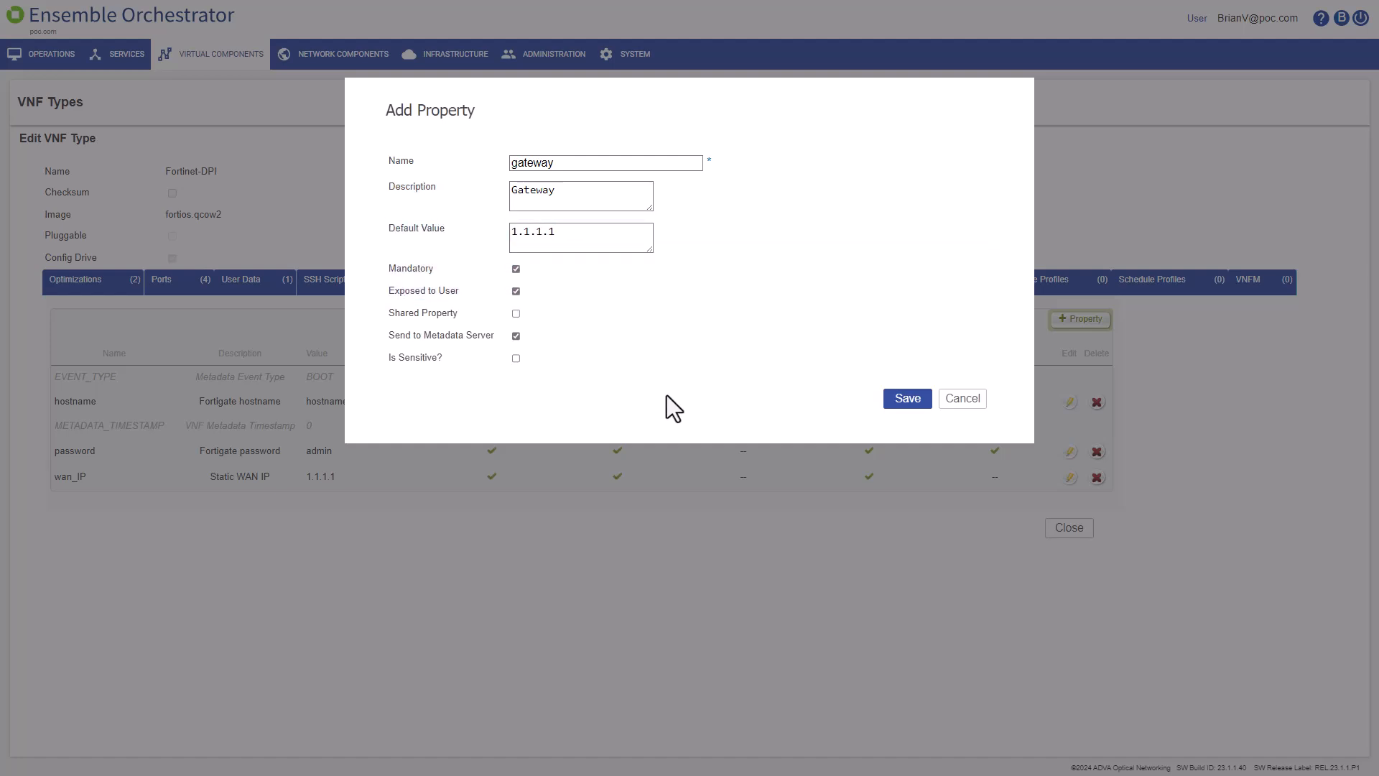
left_click(908, 399)
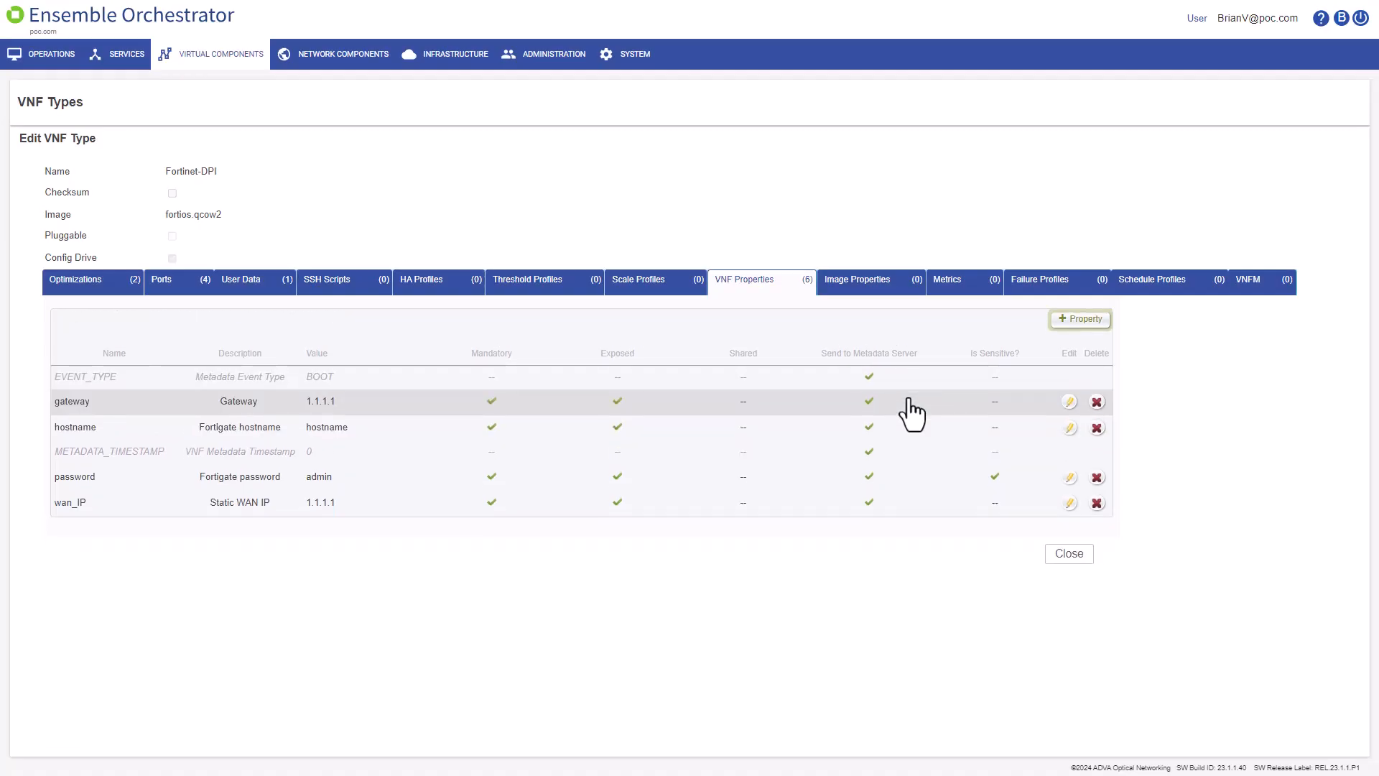
left_click(1076, 550)
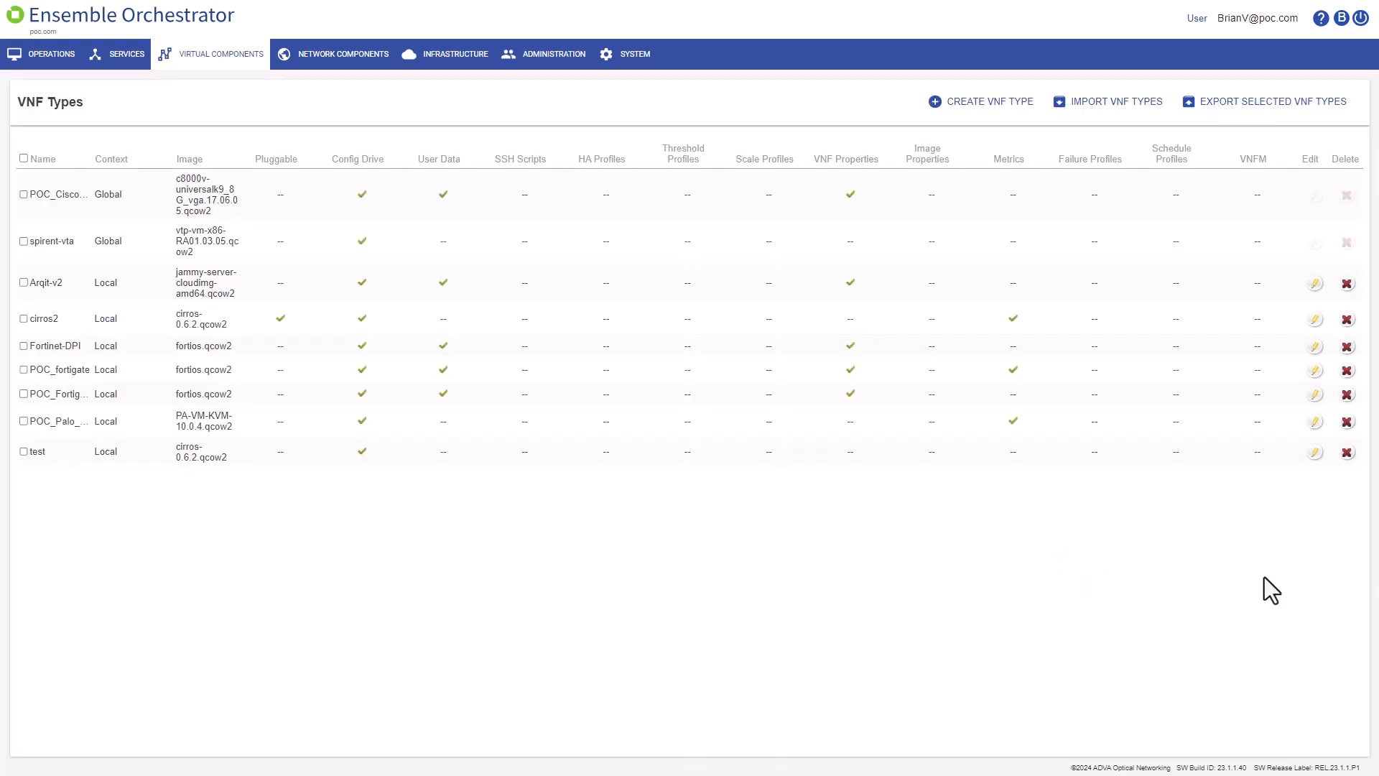